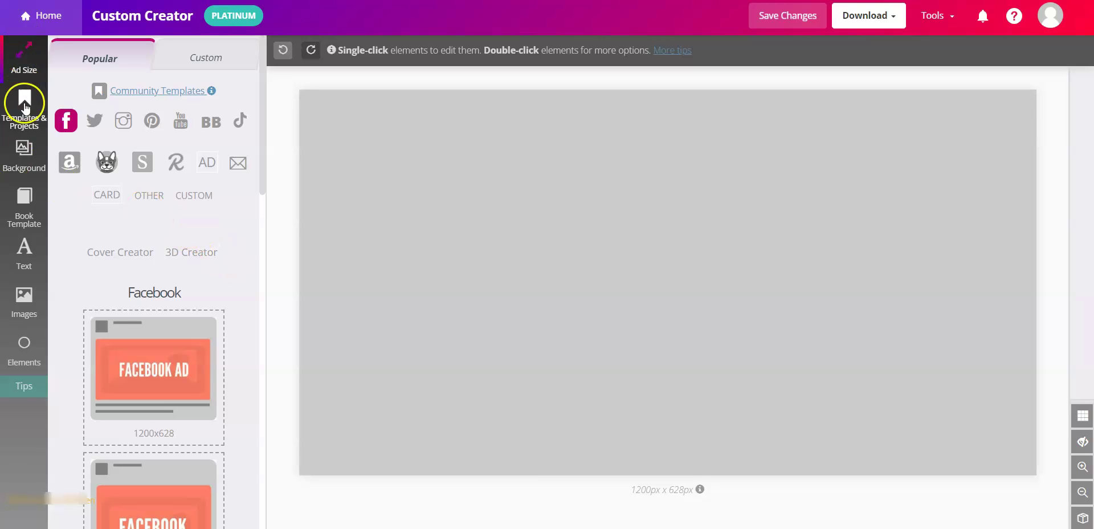
Filter the book mockup templates by the 'reveal' tag and browse the reveal designs.
click(25, 208)
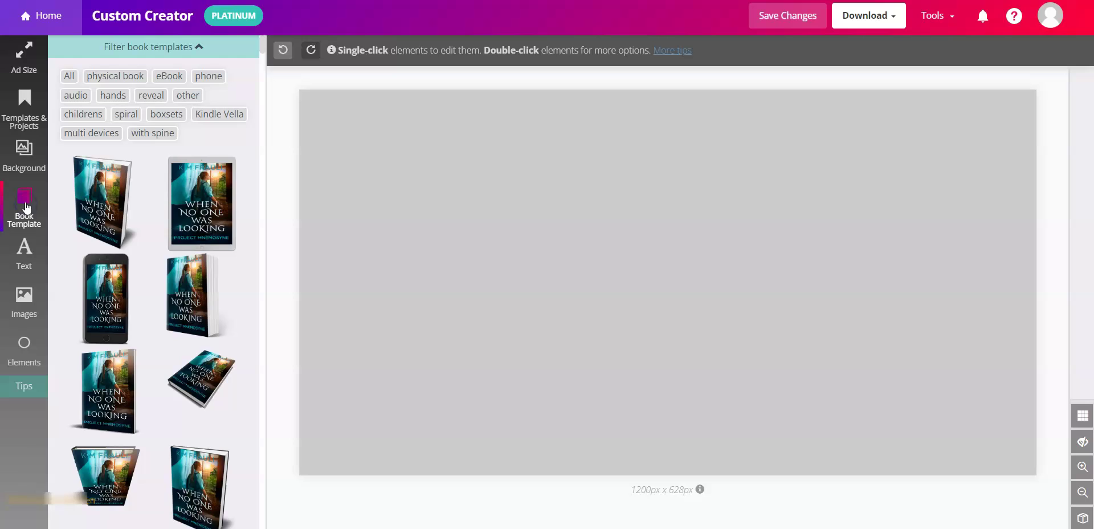
click(150, 97)
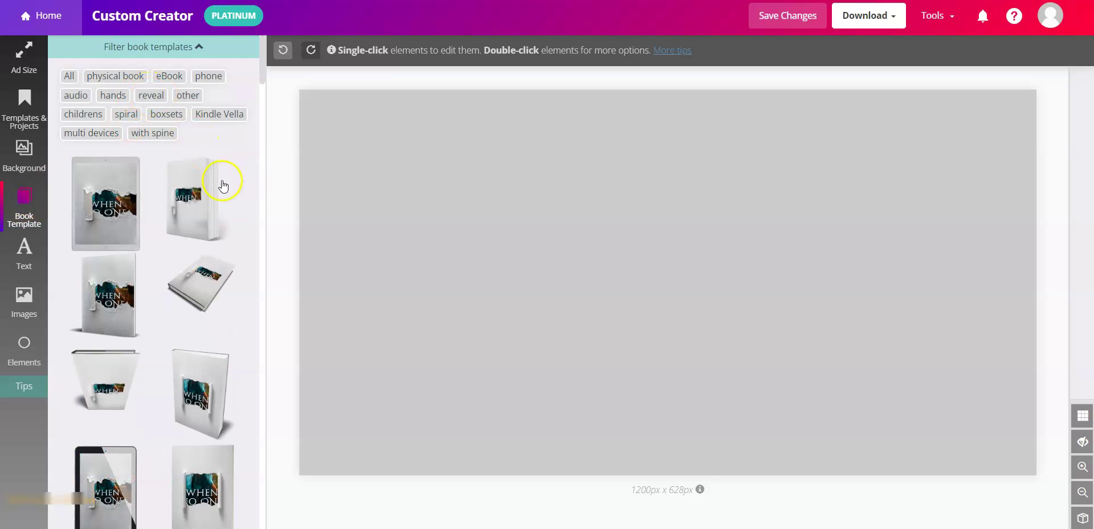
scroll(222, 185, down, 3)
scroll(223, 185, down, 8)
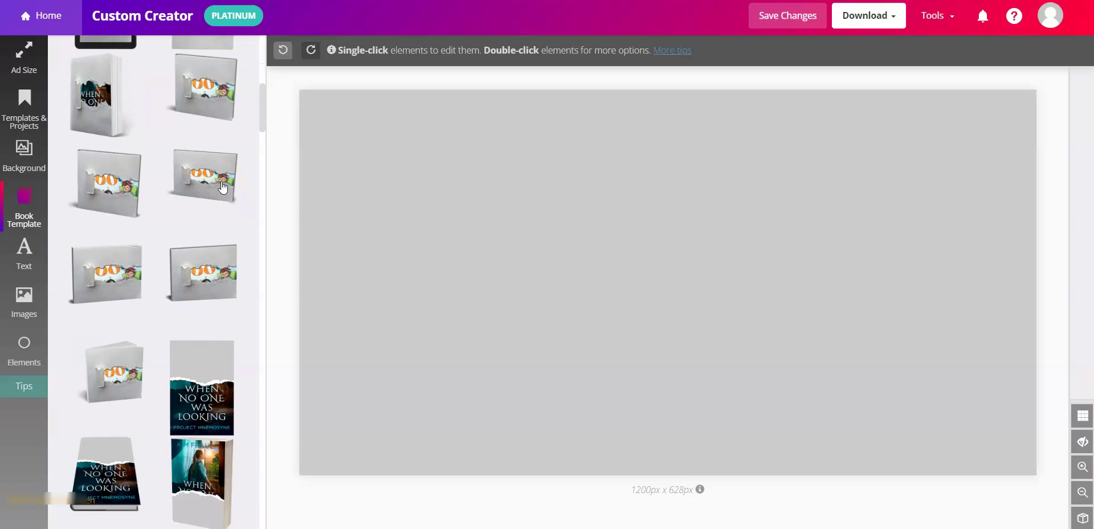
scroll(223, 188, down, 10)
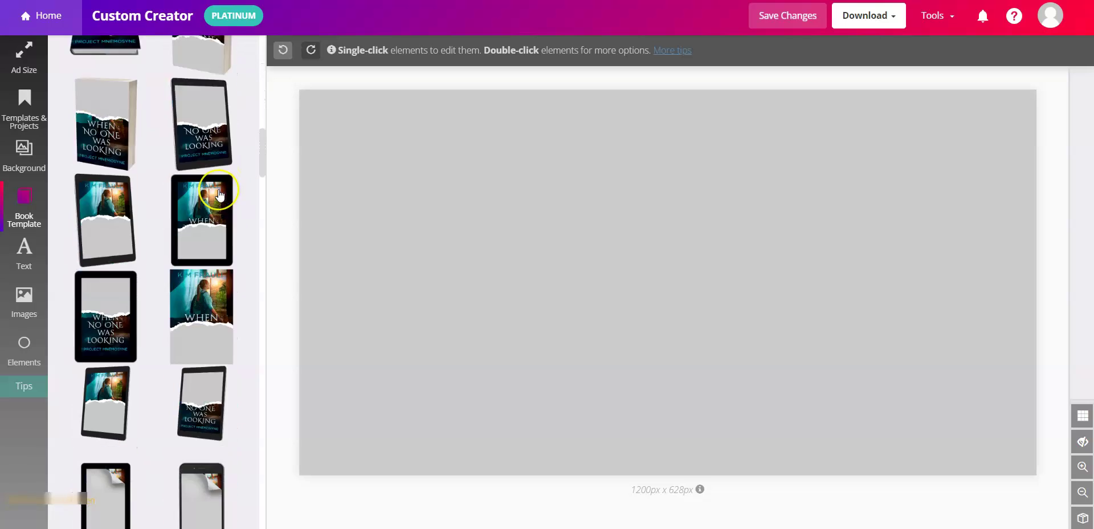
scroll(219, 195, down, 10)
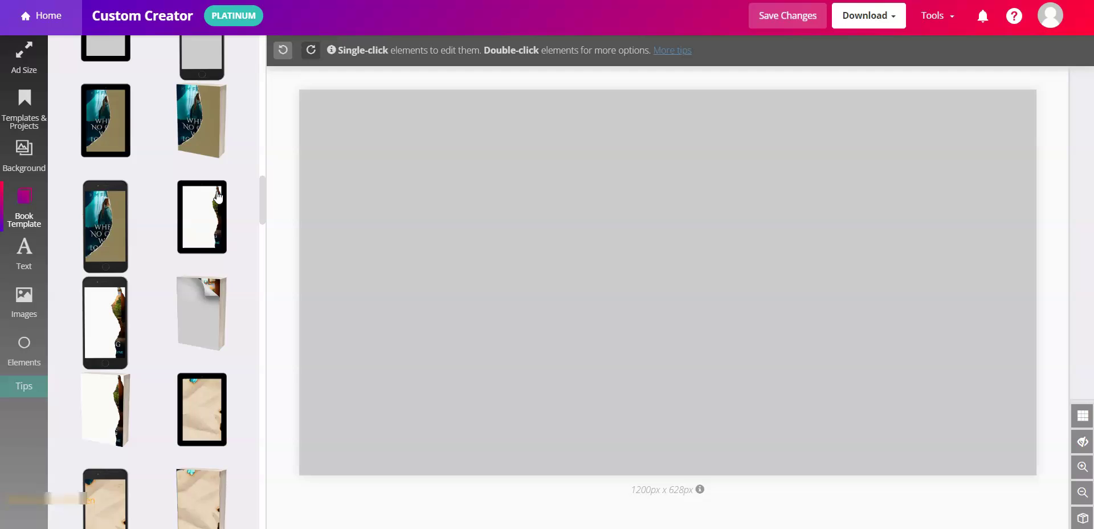
scroll(217, 197, down, 10)
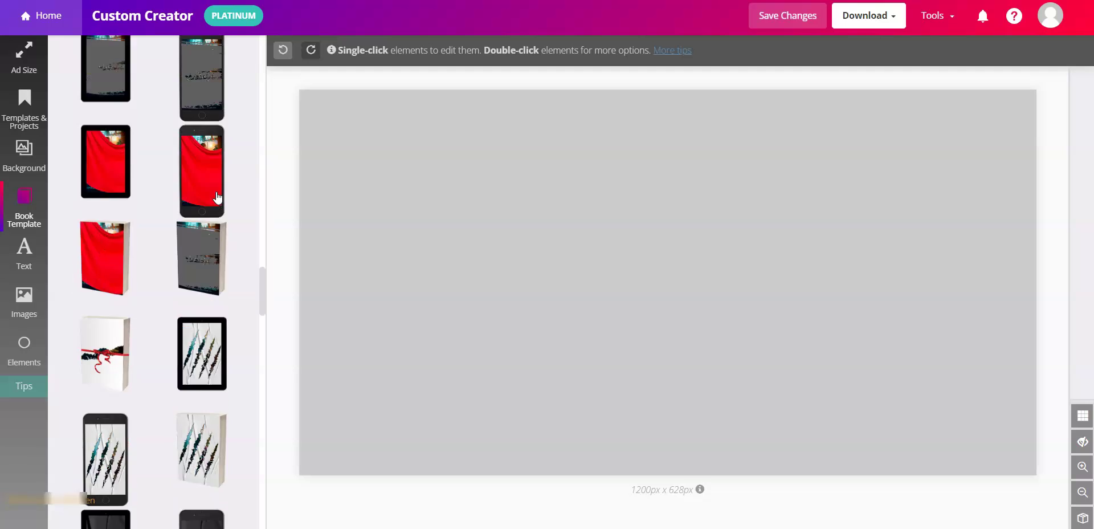
scroll(217, 197, down, 10)
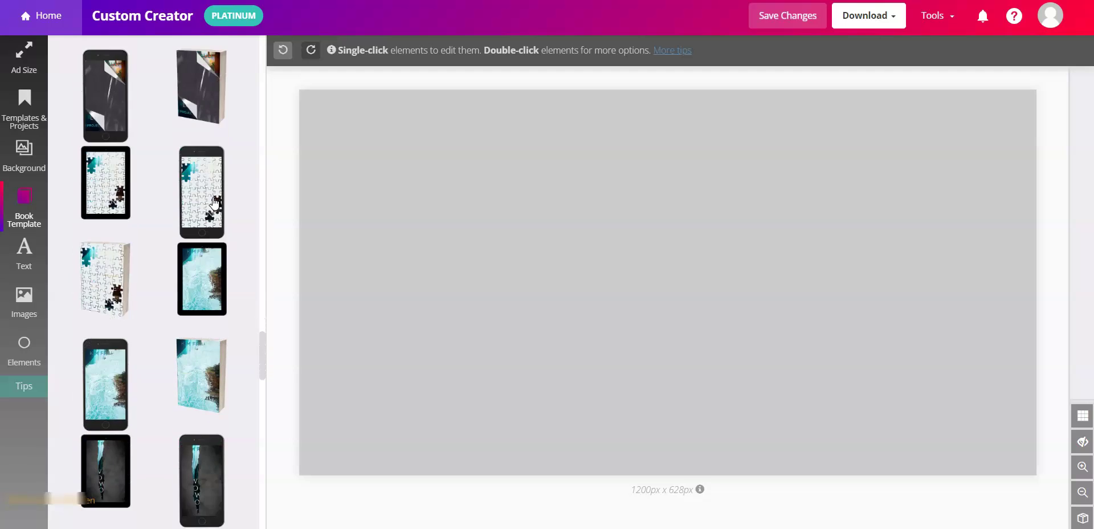
scroll(213, 204, down, 10)
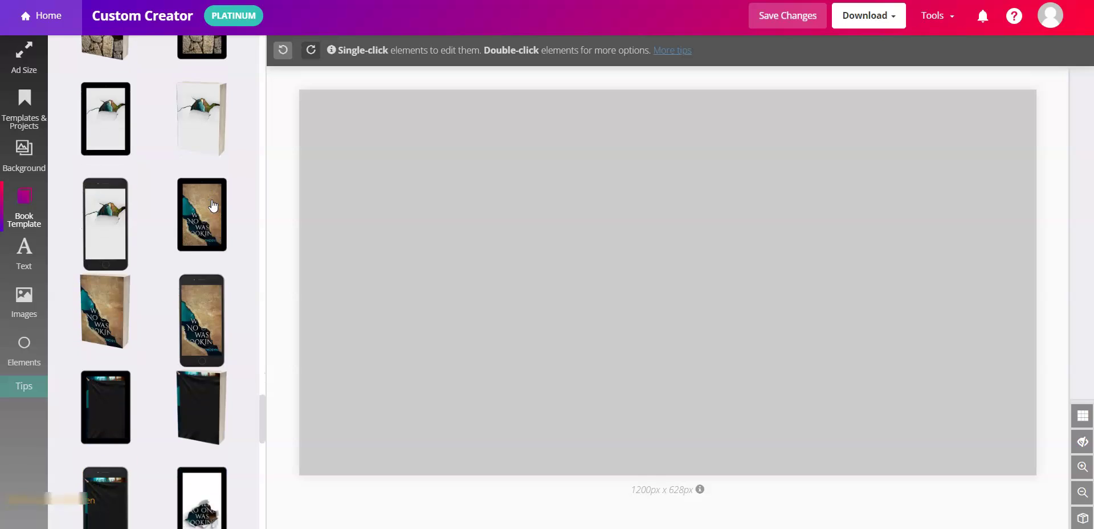
scroll(210, 204, down, 10)
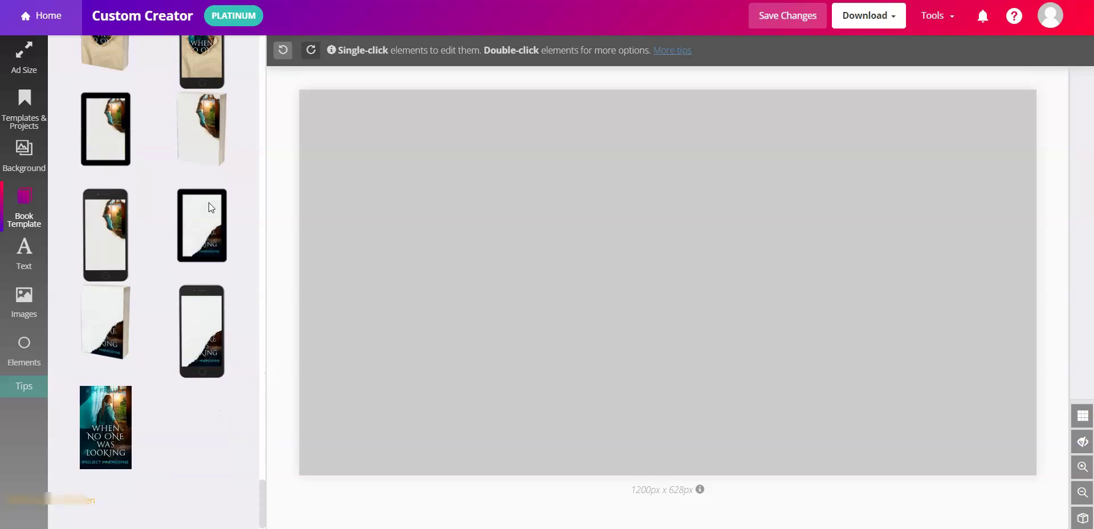
scroll(198, 212, up, 10)
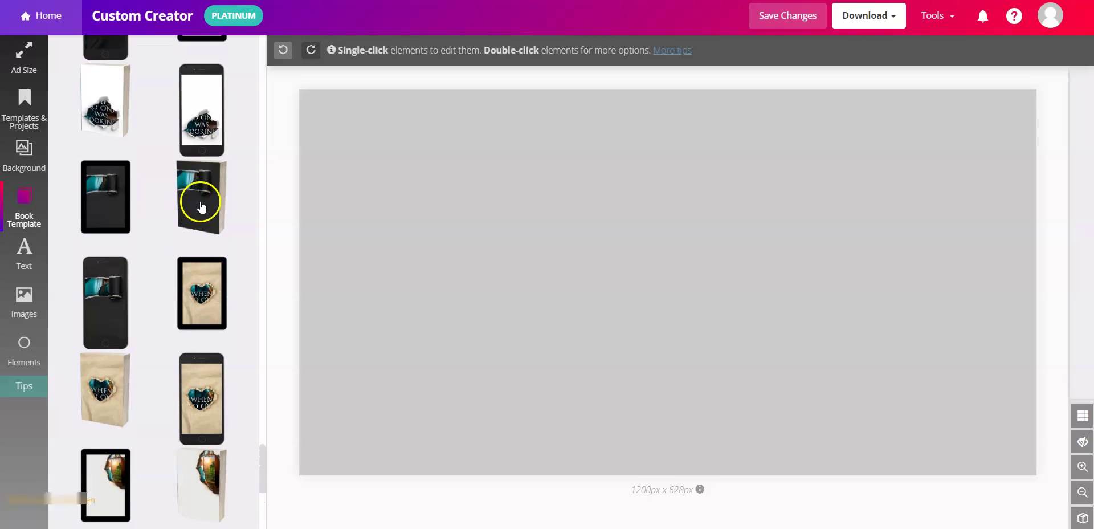
Add the dark tablet torn-reveal mockup with the Relatively Risky cover on the canvas's right.
click(108, 195)
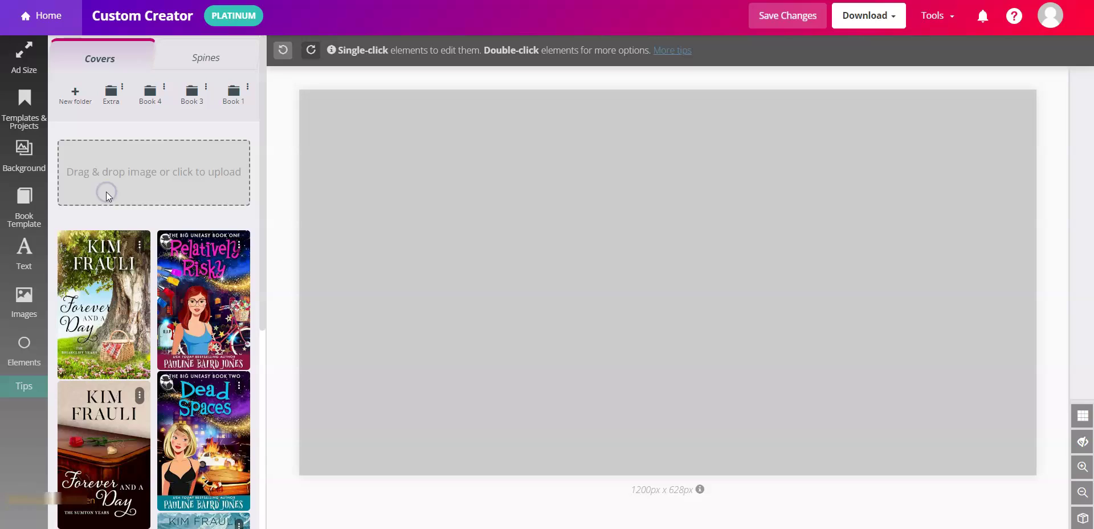
click(196, 296)
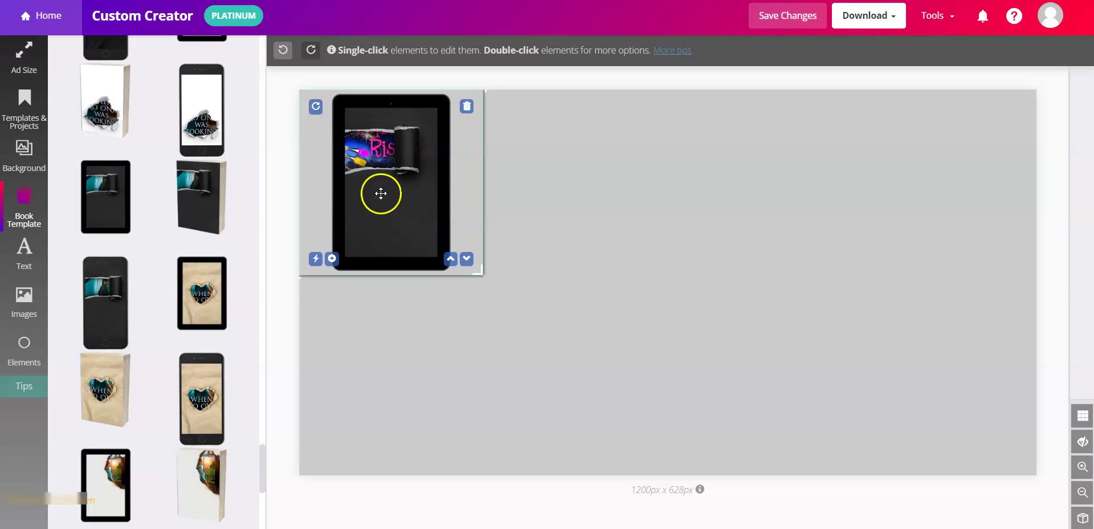
drag(381, 193, 861, 207)
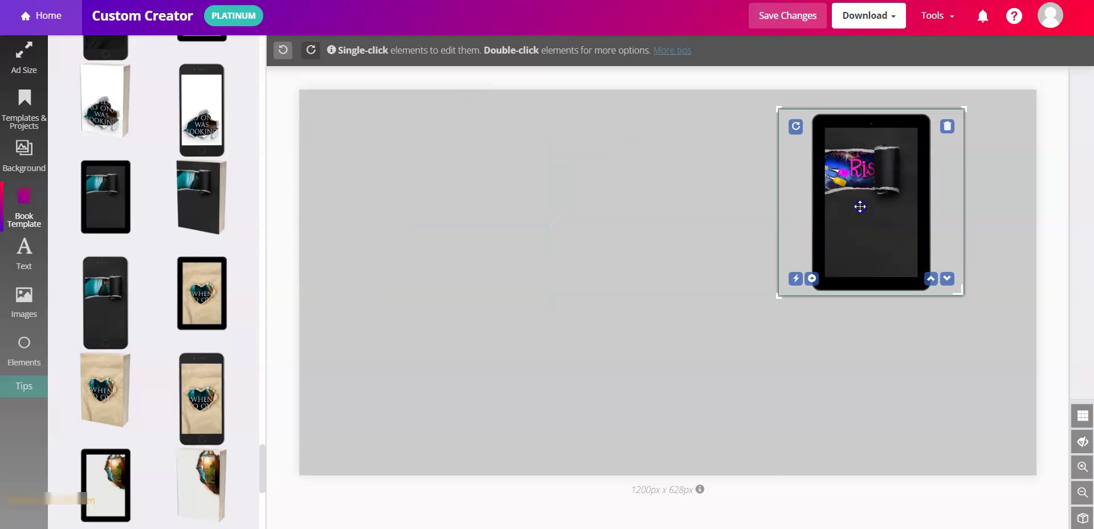
Enlarge the tablet mockup to nearly full canvas height and fine-tune its position.
click(871, 210)
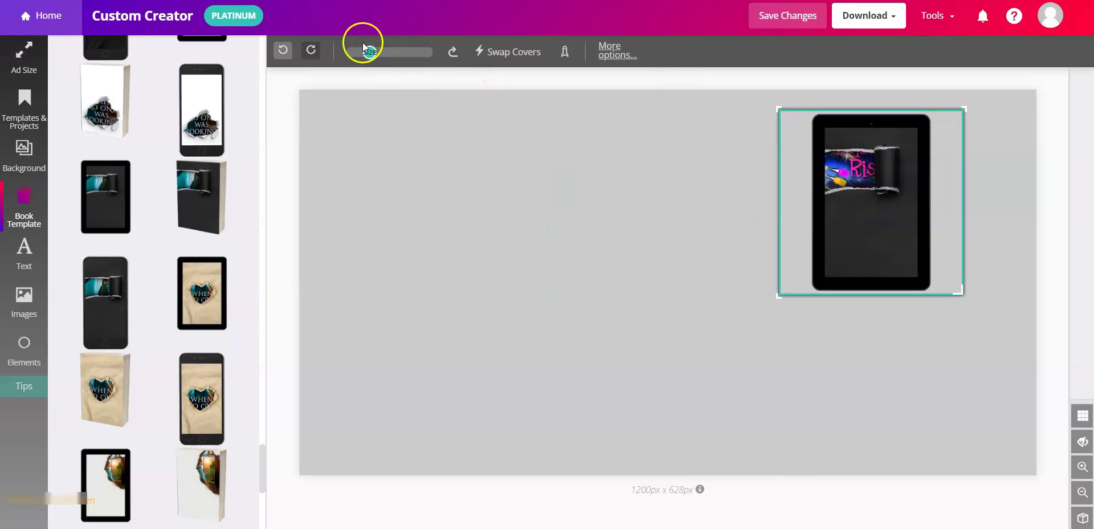
drag(370, 53, 374, 53)
double_click(872, 246)
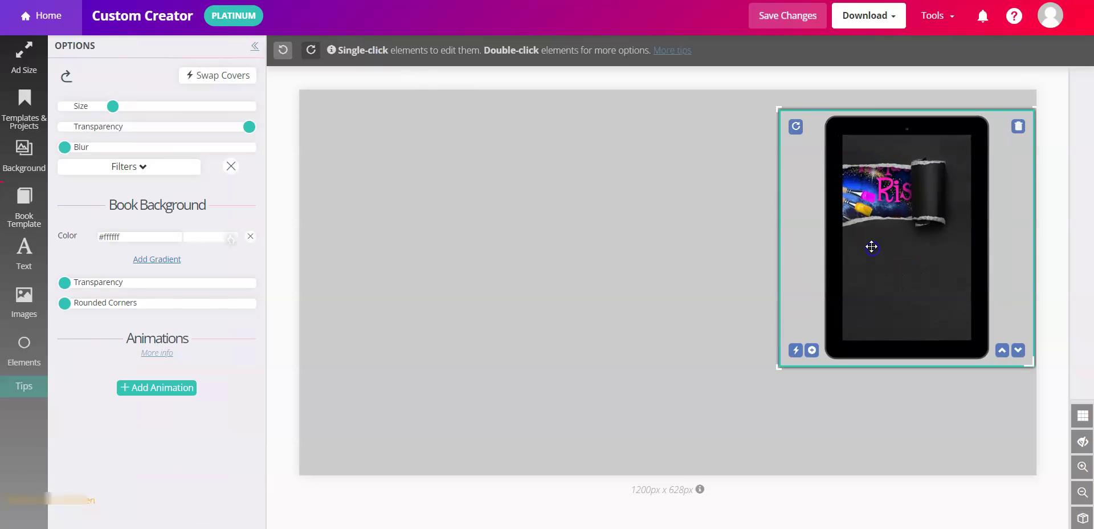
mouse_move(112, 104)
mouse_down()
mouse_move(91, 105)
mouse_move(114, 105)
mouse_up()
drag(857, 215, 837, 211)
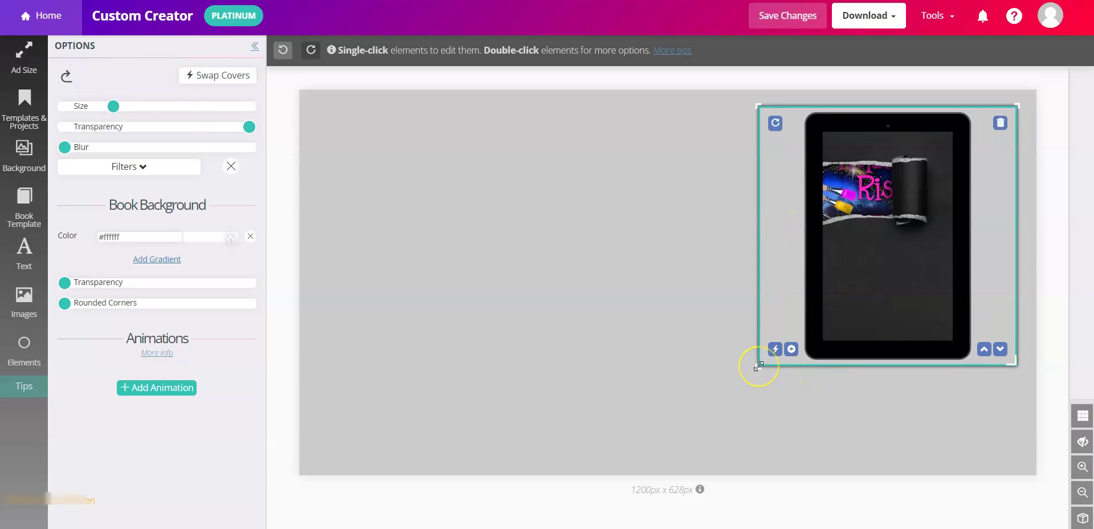
drag(758, 366, 700, 443)
drag(868, 292, 878, 295)
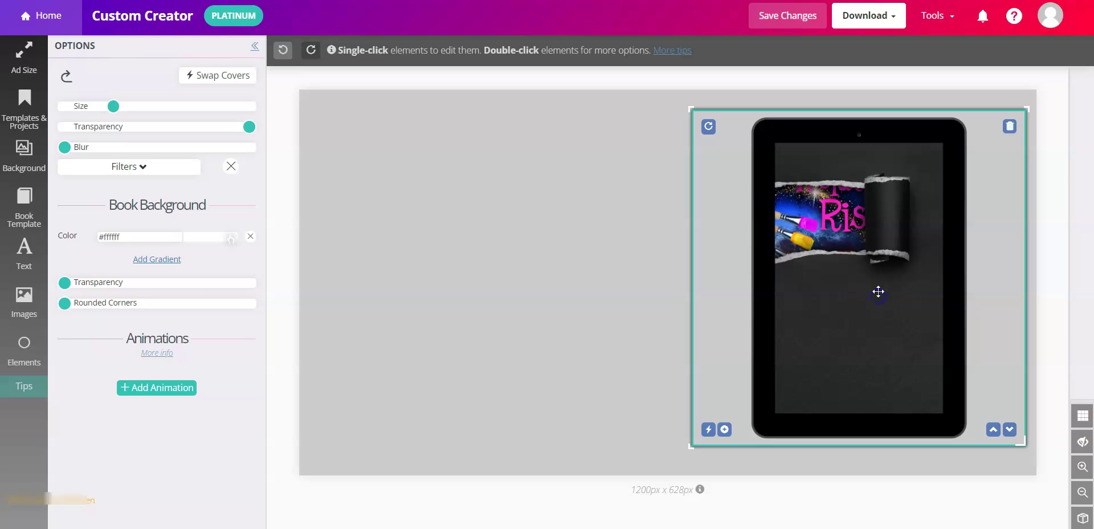
Delete the tablet reveal mockup so the canvas is blank again.
click(24, 200)
scroll(142, 160, down, 5)
scroll(172, 150, down, 15)
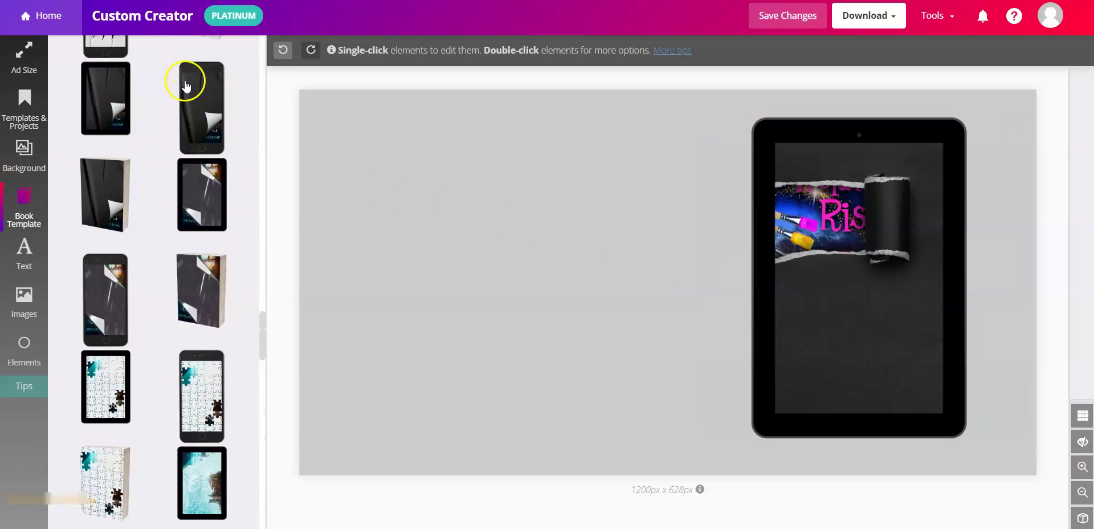
scroll(188, 114, up, 20)
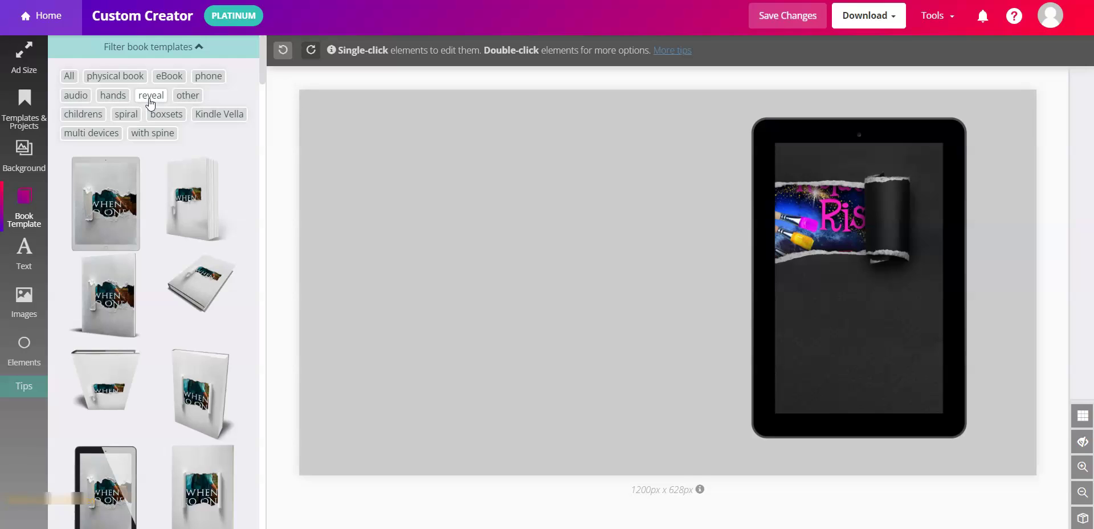
click(767, 142)
key(Delete)
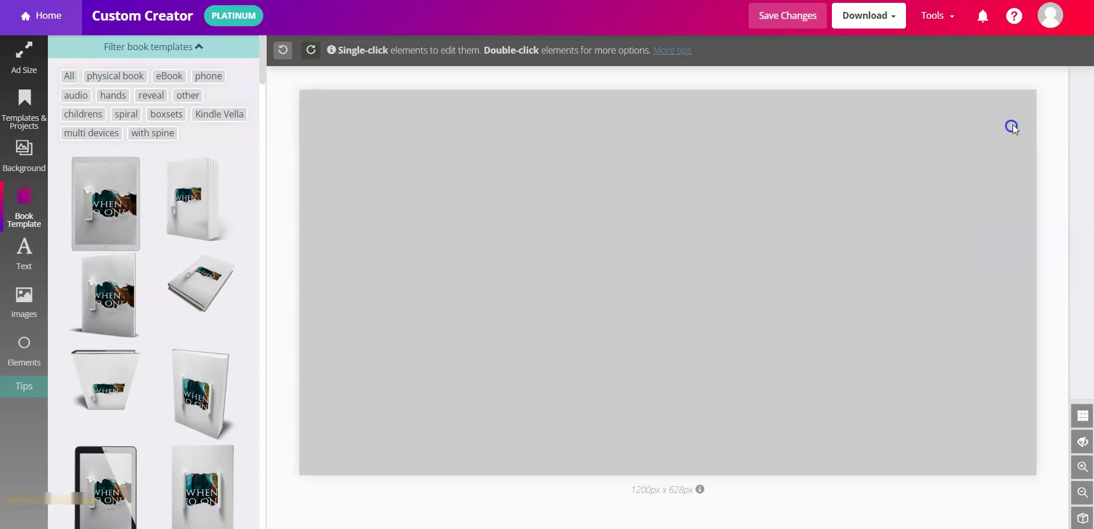
click(127, 78)
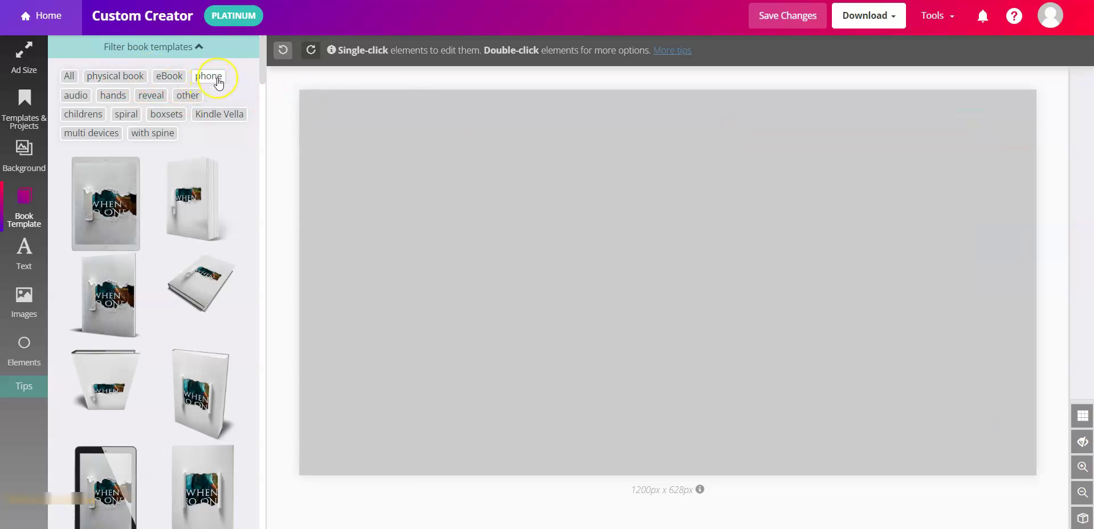
Add a physical book mockup showing the Relatively Risky cover.
click(113, 78)
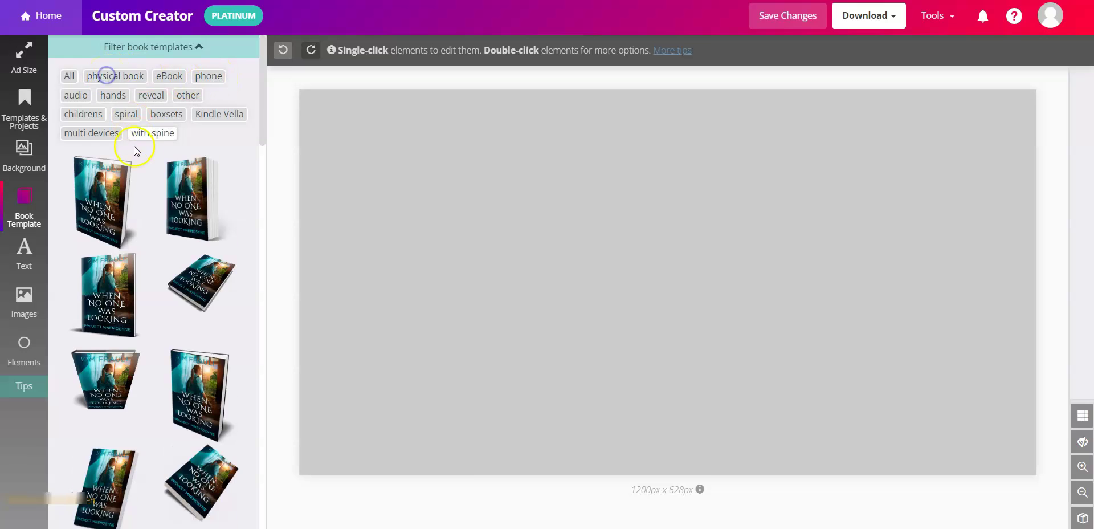
scroll(135, 146, down, 10)
scroll(145, 165, up, 1)
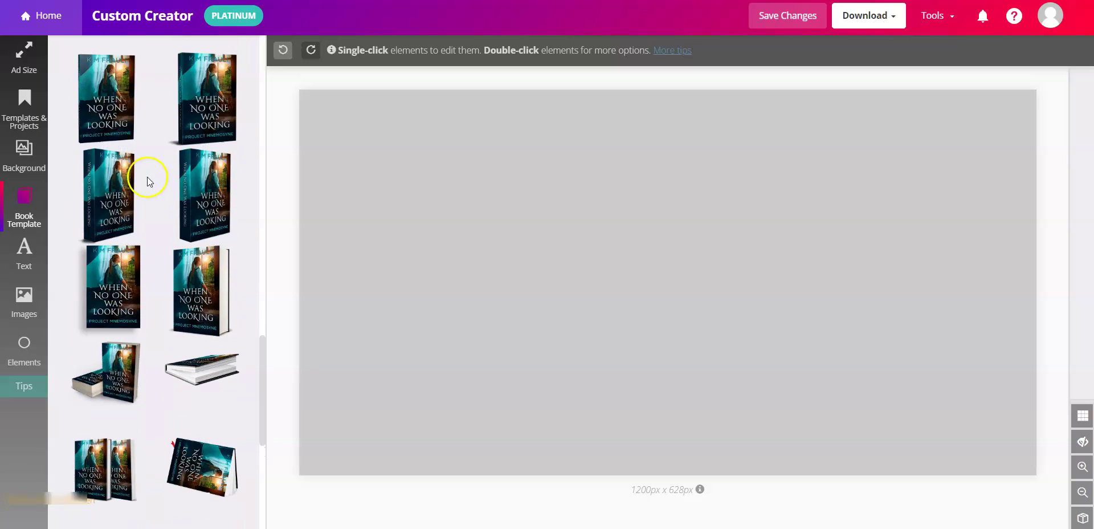
click(115, 277)
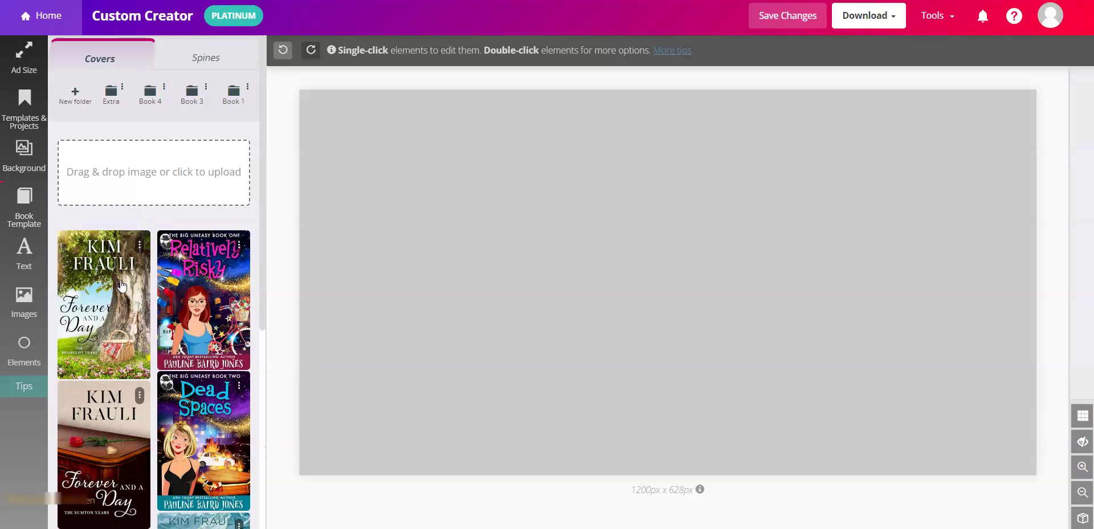
click(203, 284)
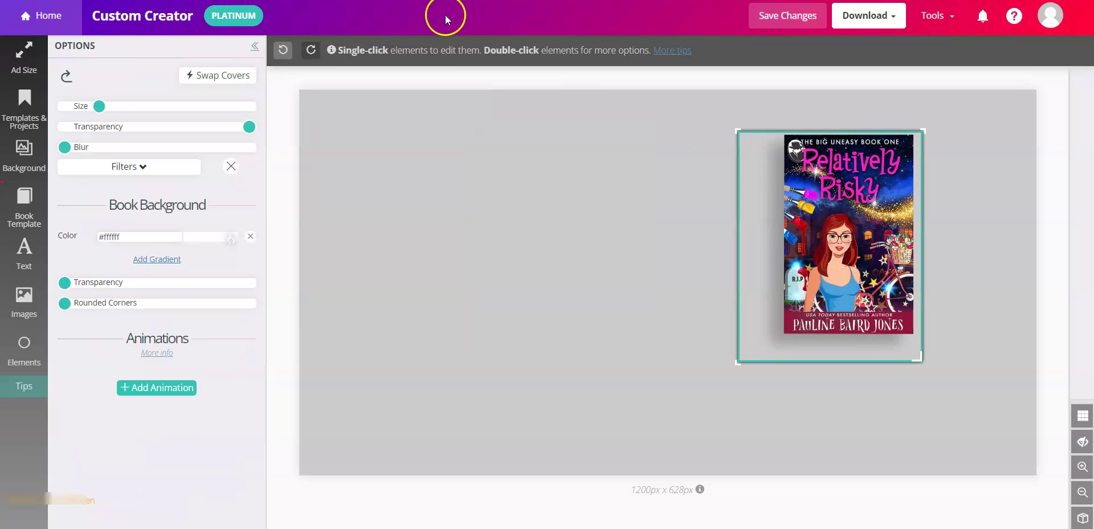
Enlarge the print cover with the Size slider and deselect it.
drag(99, 106, 118, 107)
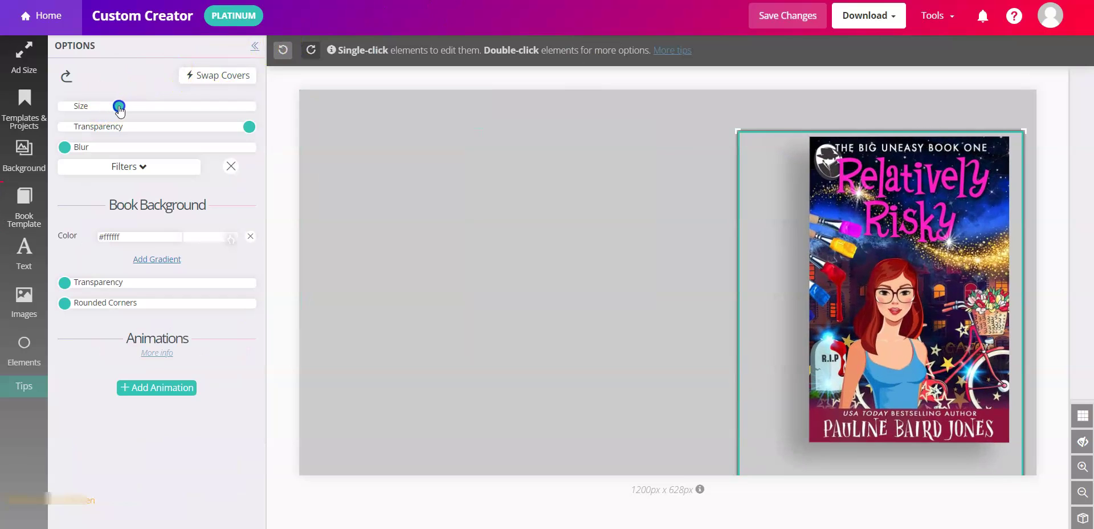
click(699, 10)
click(611, 11)
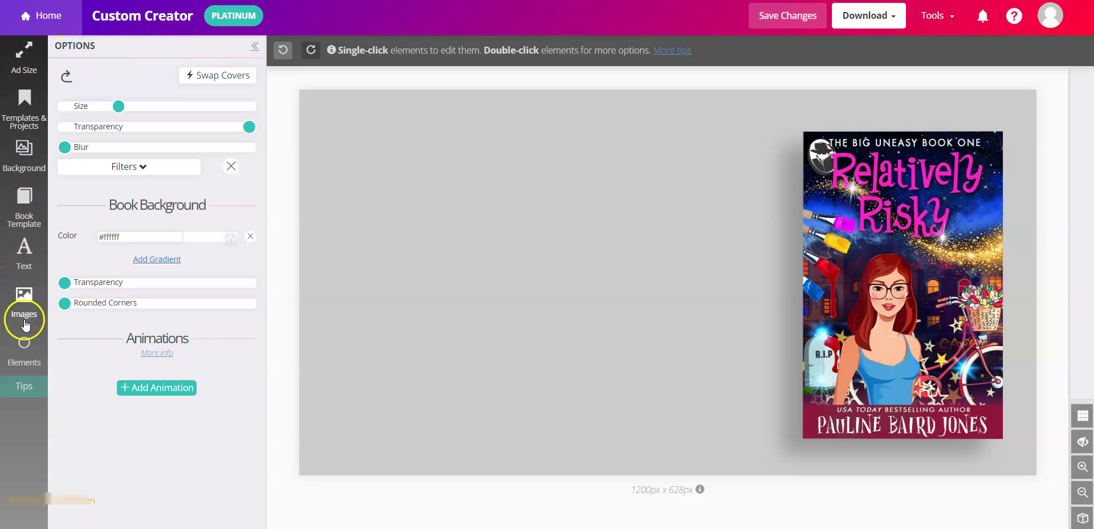
Add the second cover reveal torn brush shape and place it over the book cover.
click(24, 349)
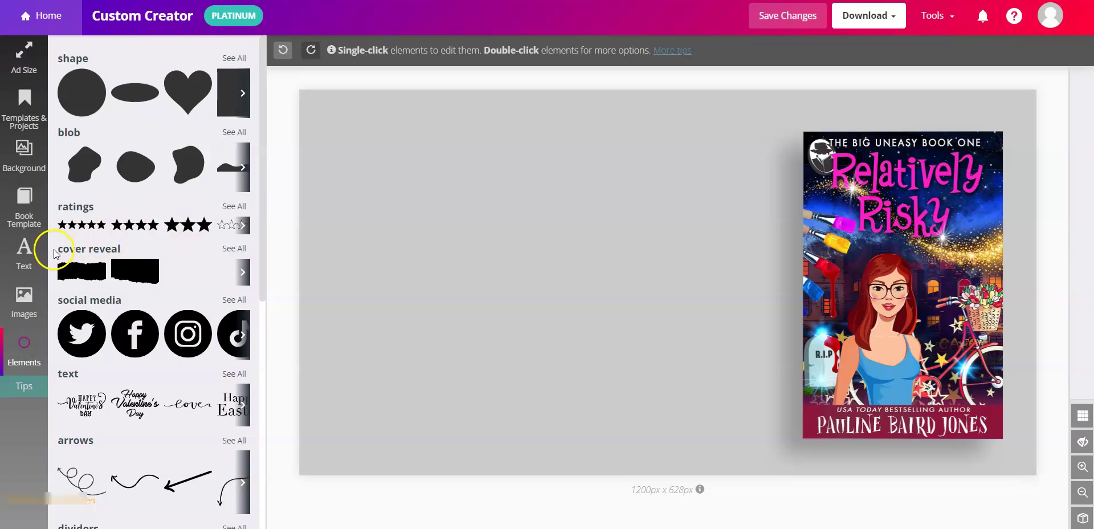
drag(56, 249, 112, 257)
drag(227, 251, 238, 258)
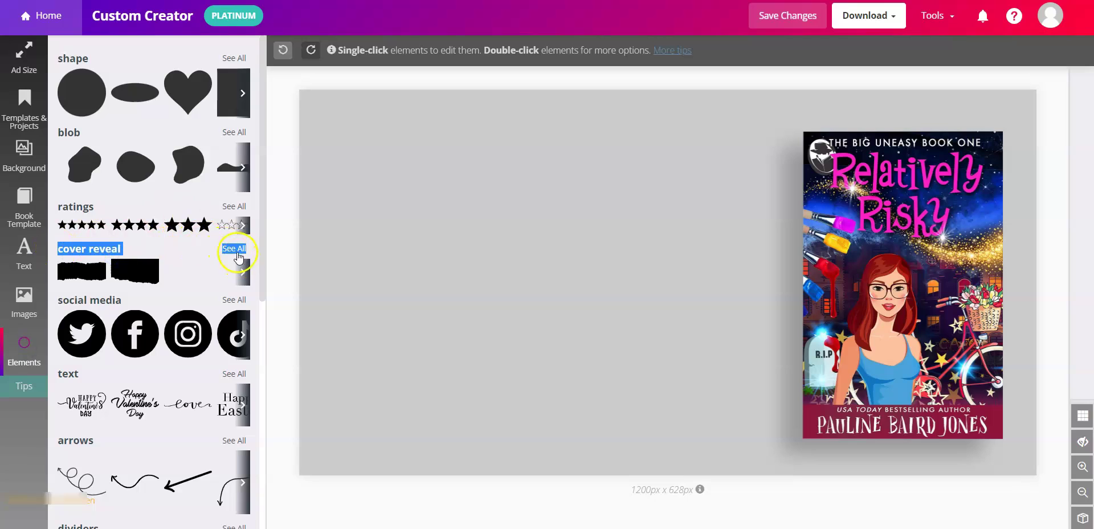
click(236, 250)
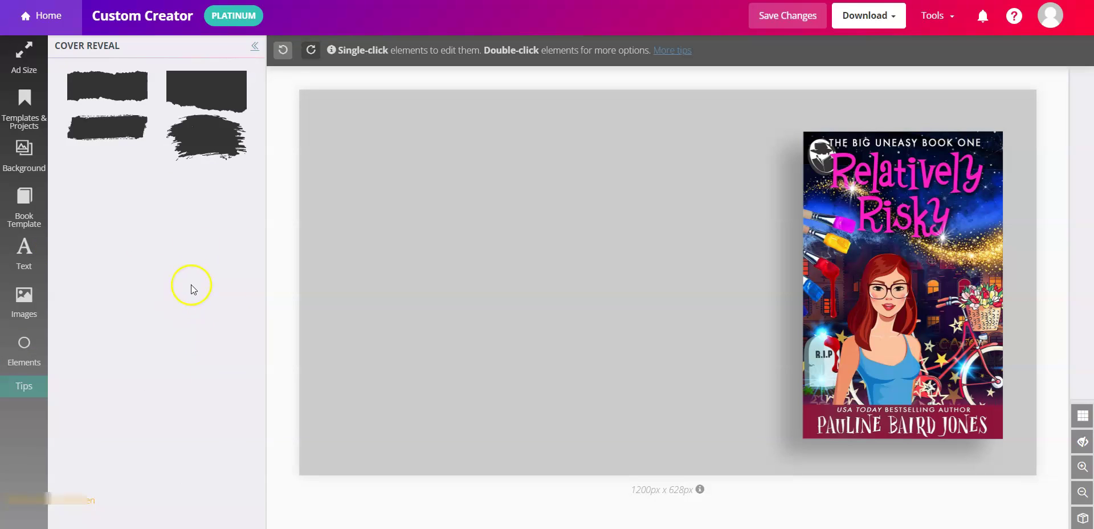
click(206, 90)
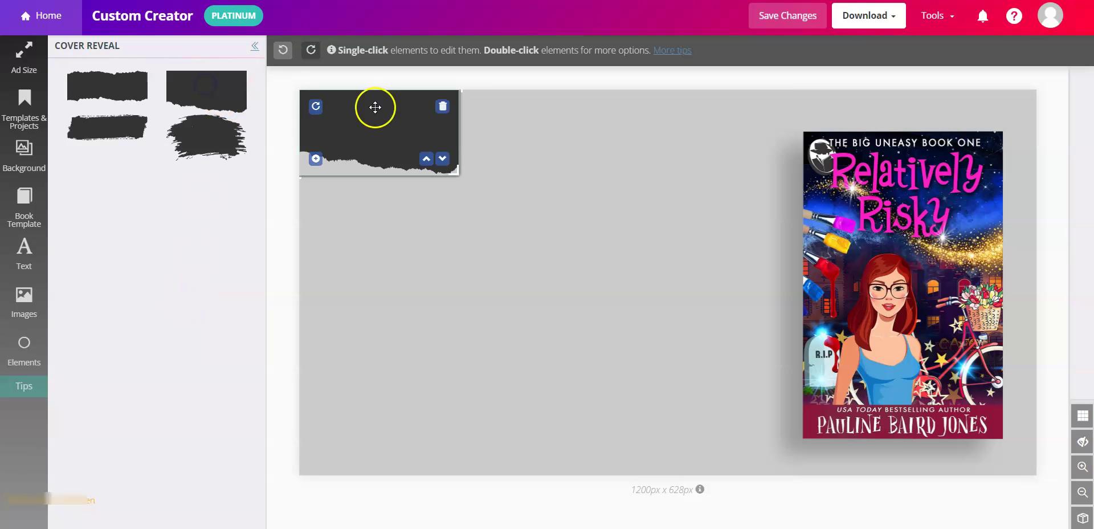
mouse_move(374, 110)
mouse_down()
mouse_move(828, 179)
mouse_move(852, 215)
mouse_up()
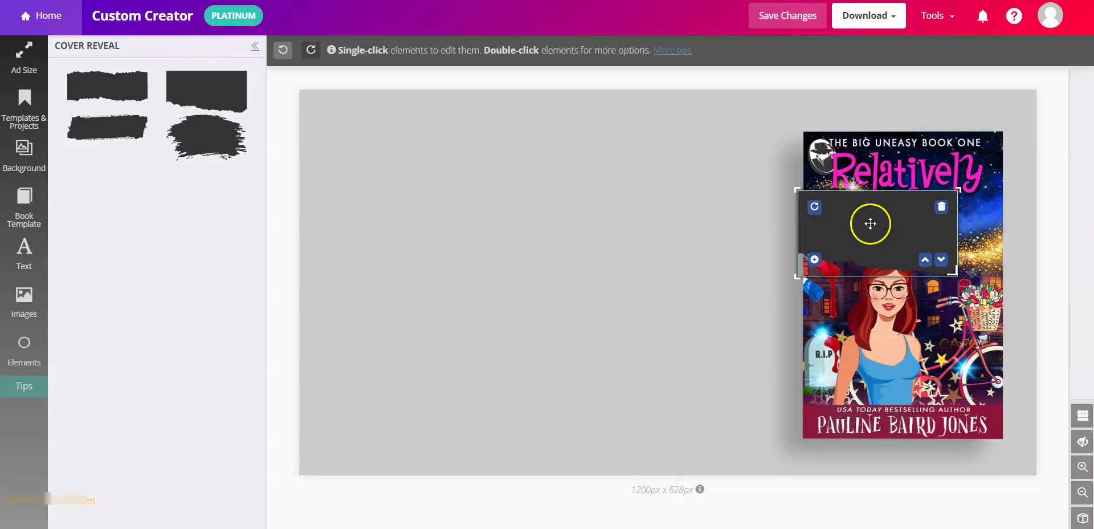
Color the torn shape with the title's pink (#fb1bc8) using the eyedropper.
click(870, 223)
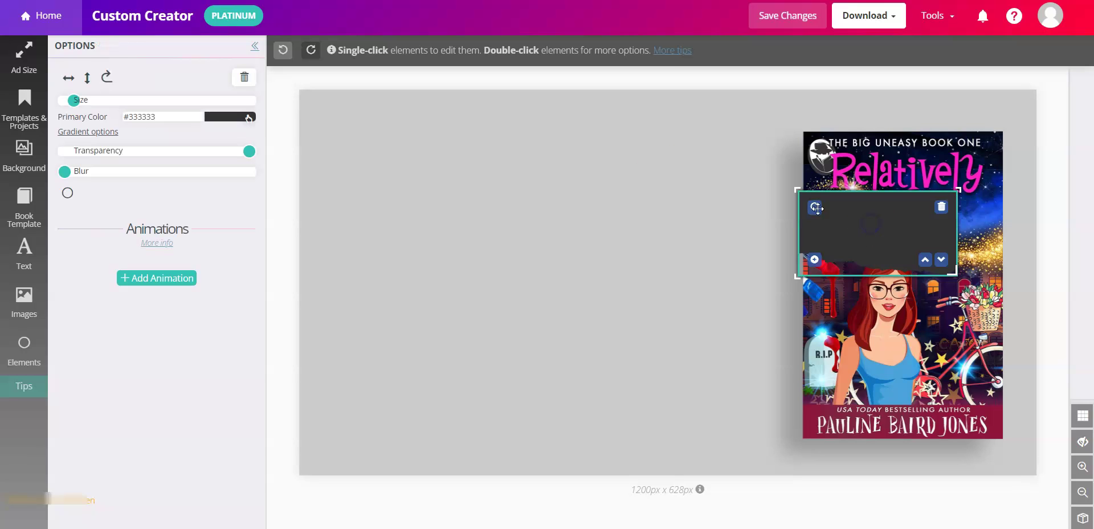
click(230, 121)
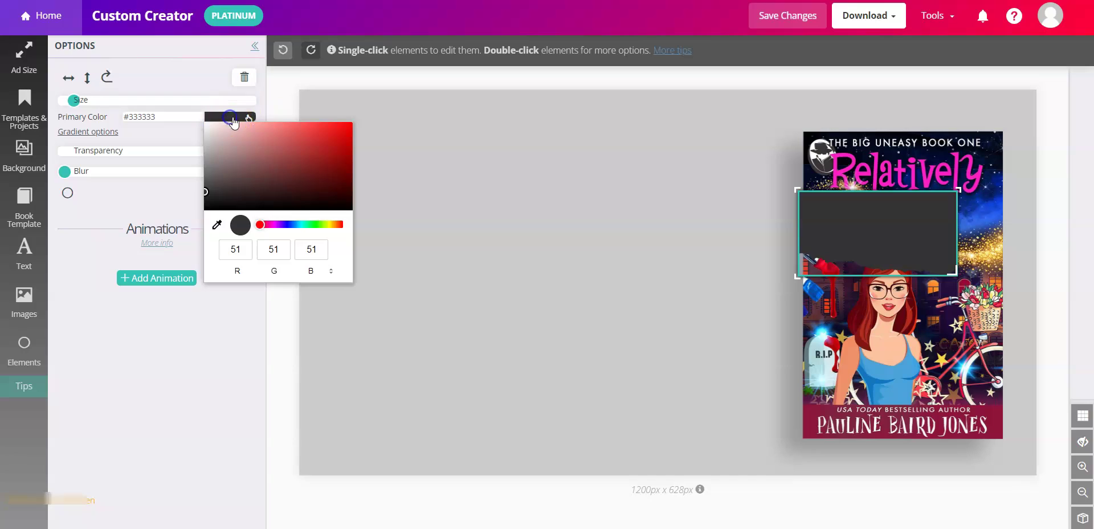
click(222, 228)
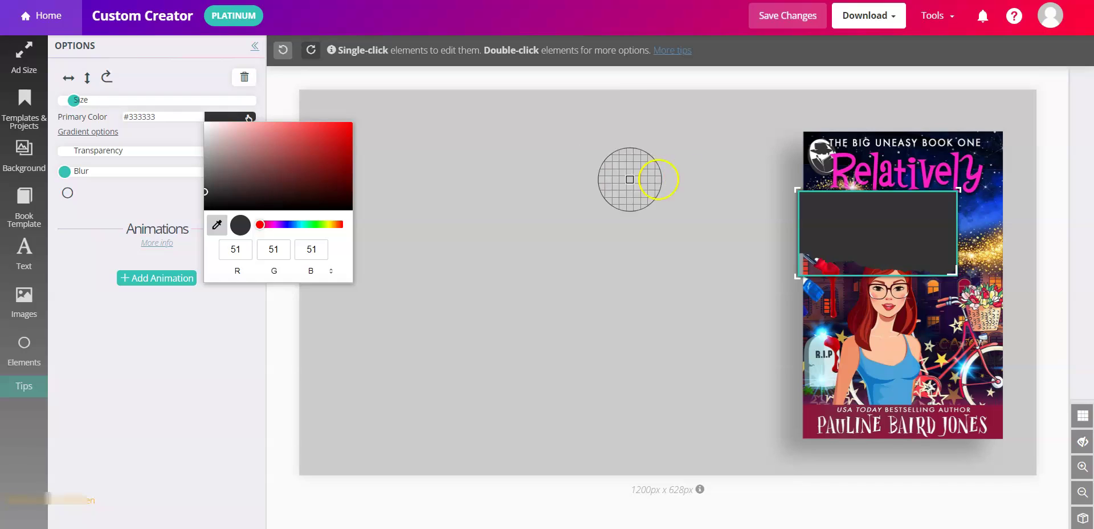
click(835, 171)
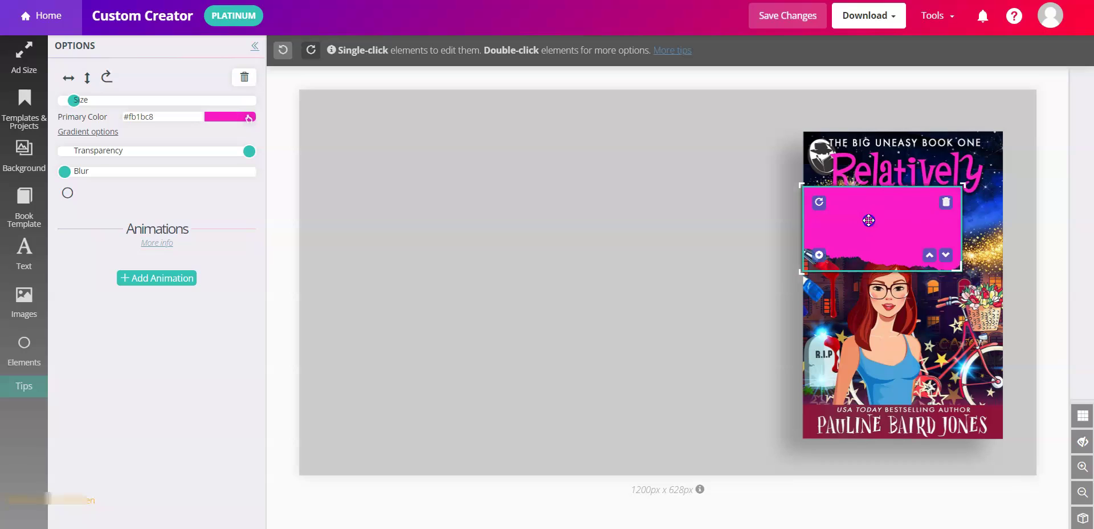
Stretch the pink shape across the cover's full width and move it over the top half.
drag(867, 220, 873, 165)
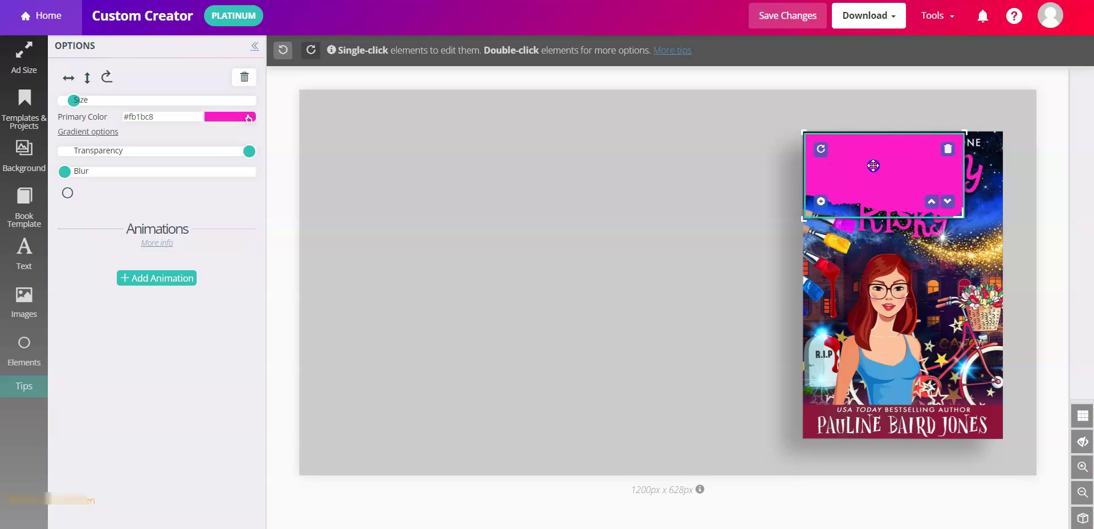
click(960, 212)
drag(961, 216, 999, 284)
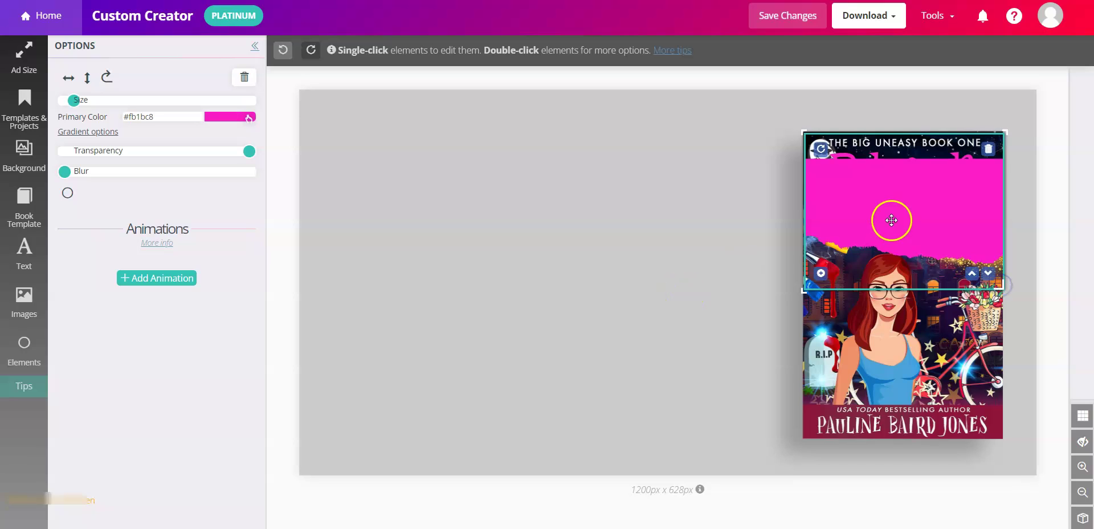
drag(891, 220, 888, 193)
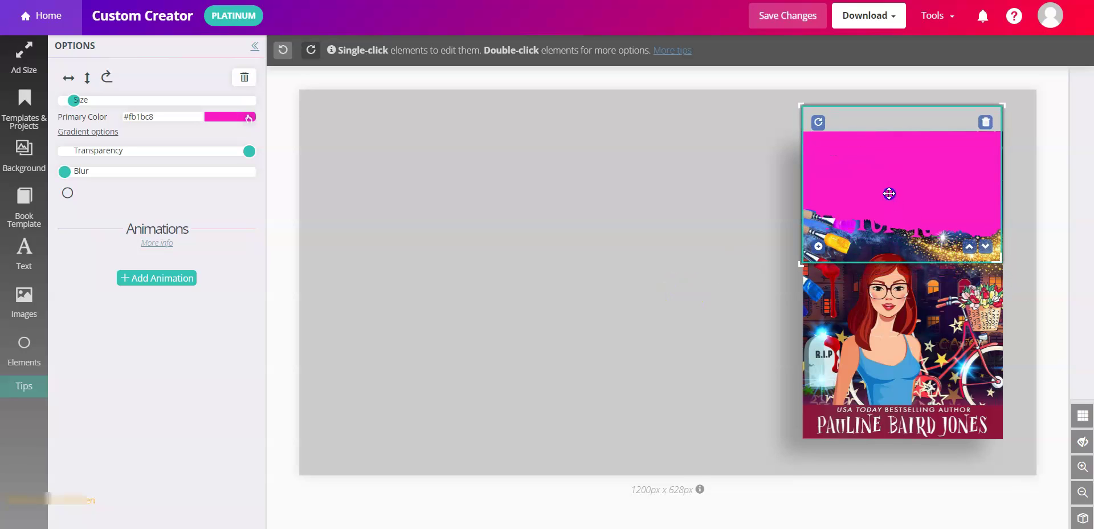
click(588, 267)
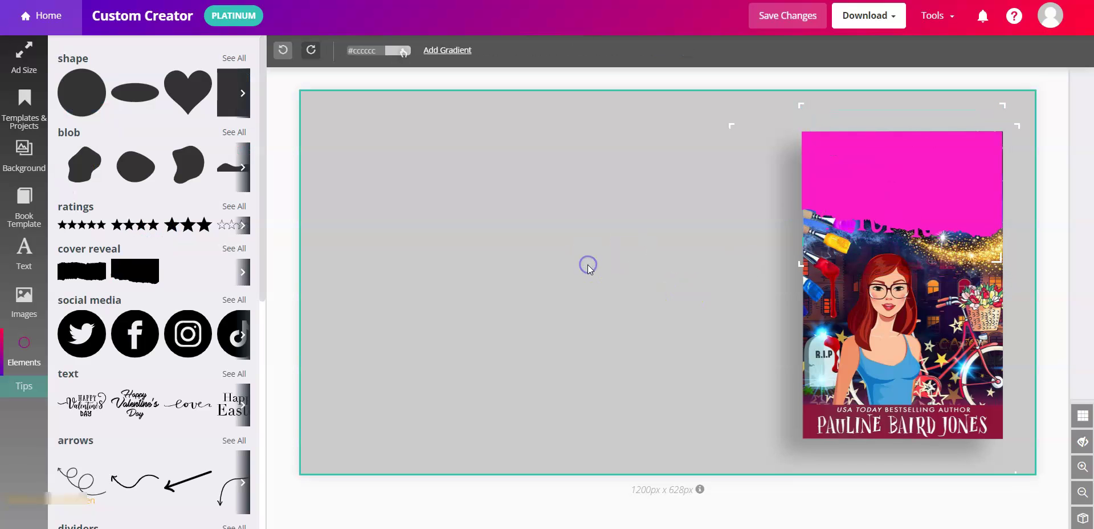
click(615, 25)
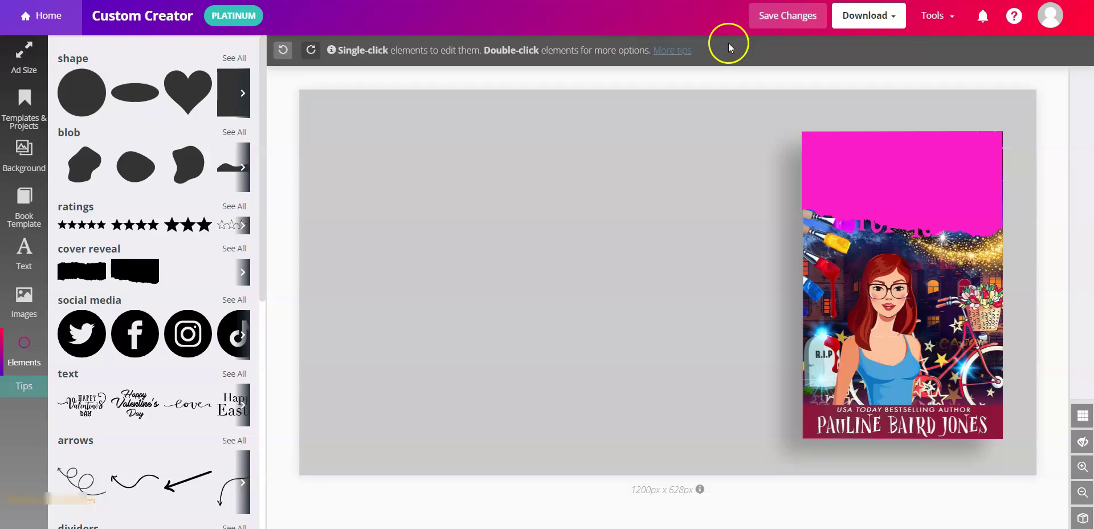
click(898, 178)
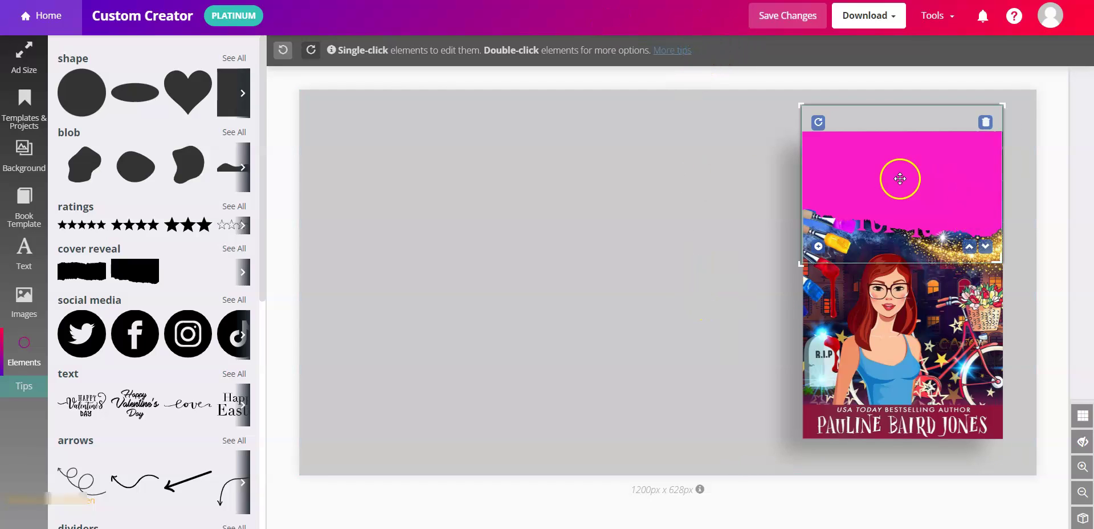
Duplicate the pink shape, flip the copy vertically, and place it at the cover's bottom.
click(818, 250)
drag(419, 151, 700, 340)
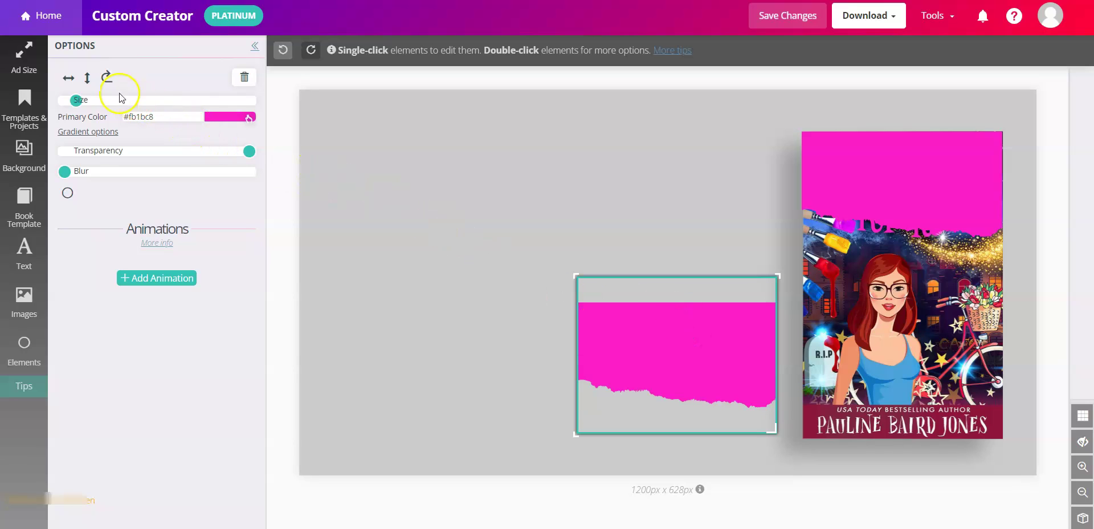
click(86, 79)
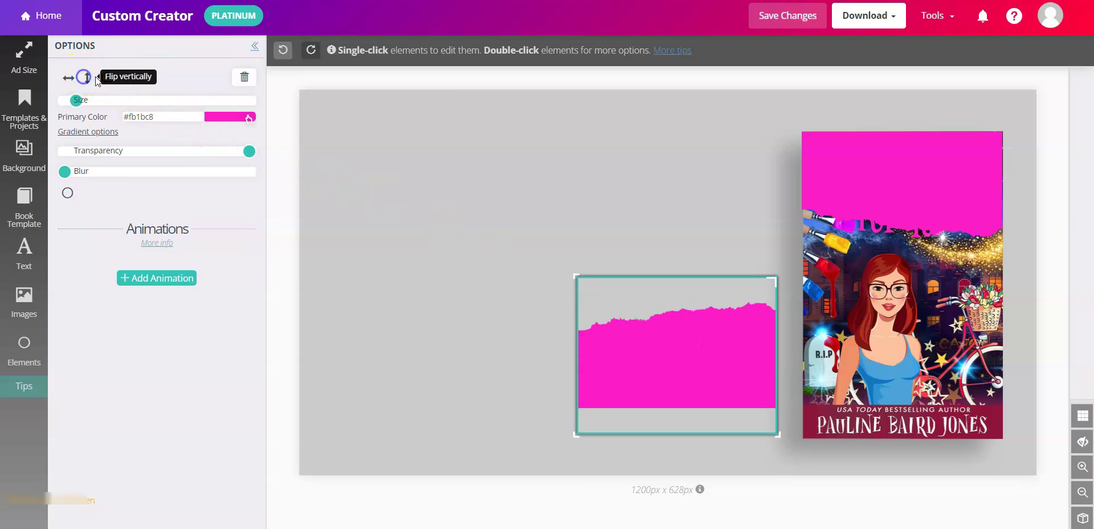
drag(718, 403, 943, 412)
click(623, 426)
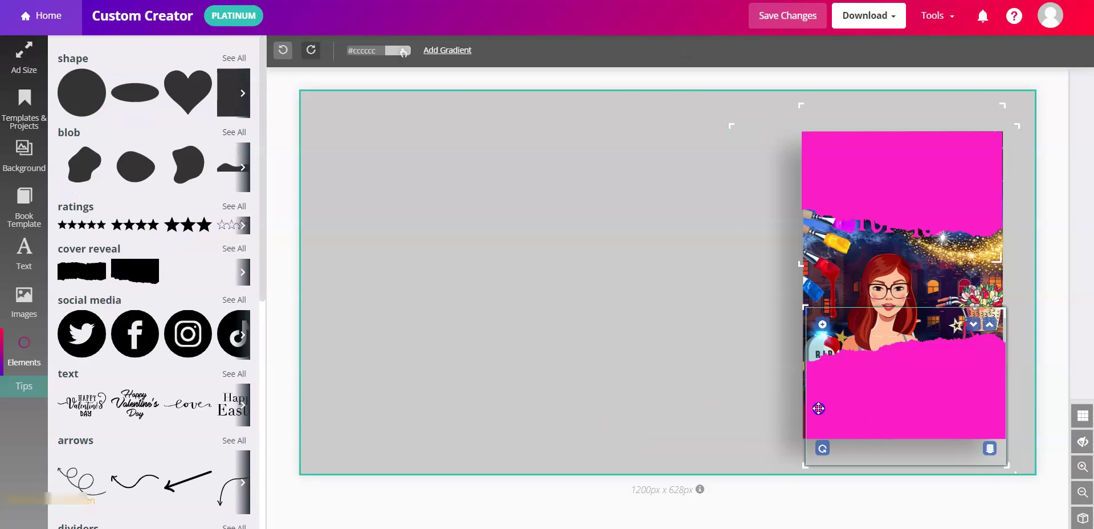
click(636, 404)
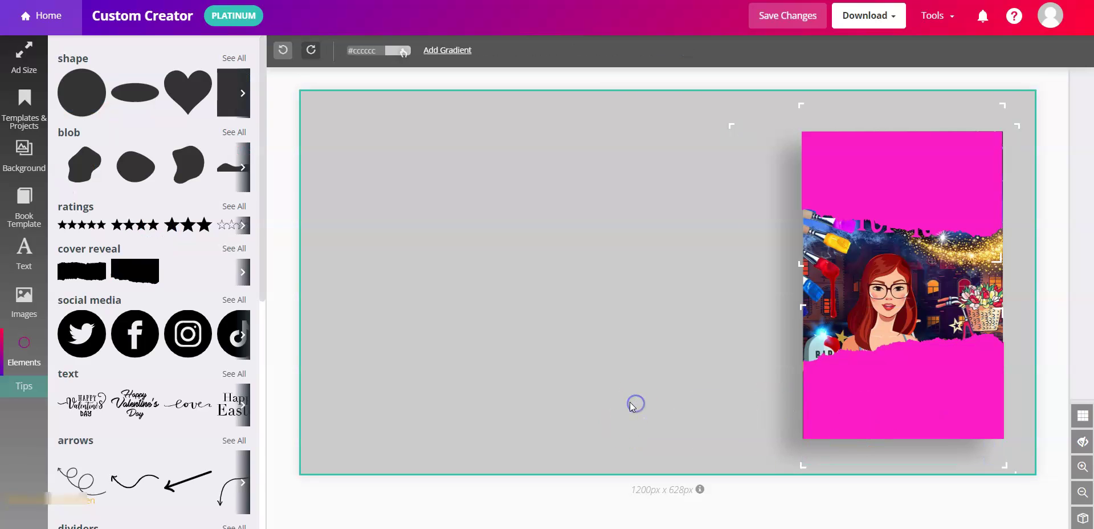
Reposition both pink shapes to hide the middle, leaving 'Relatively' and the author name visible.
drag(911, 178, 916, 306)
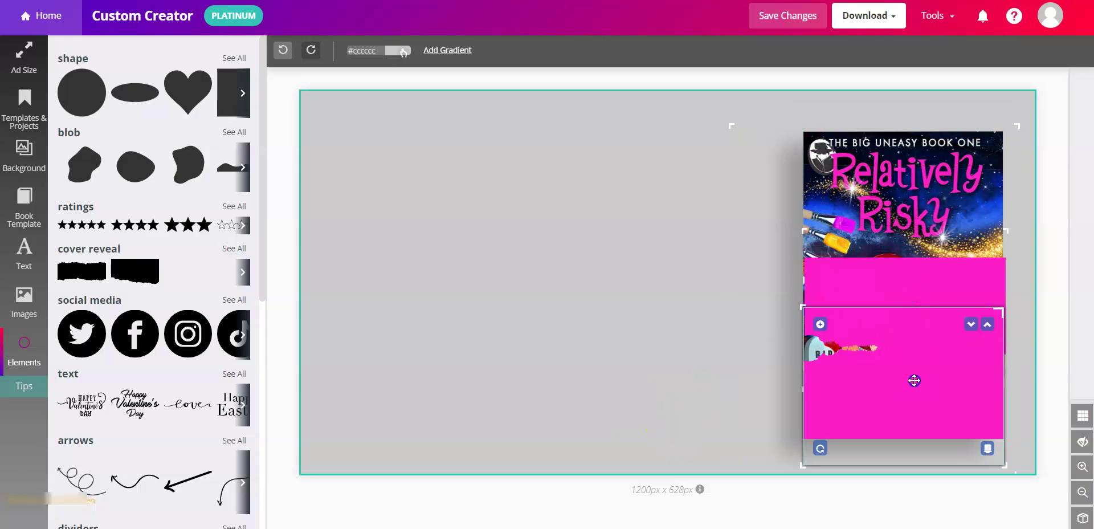
drag(913, 380, 935, 364)
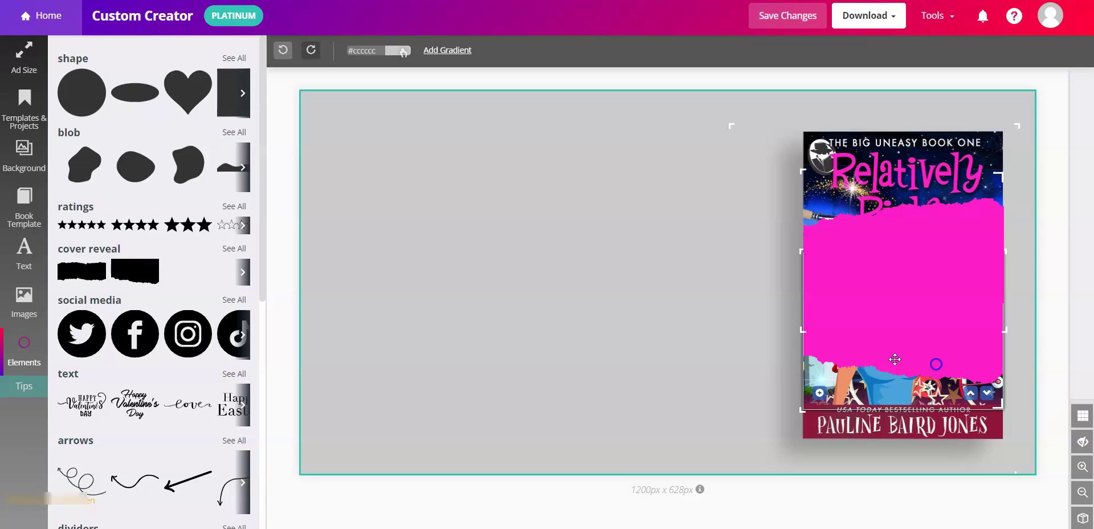
click(674, 325)
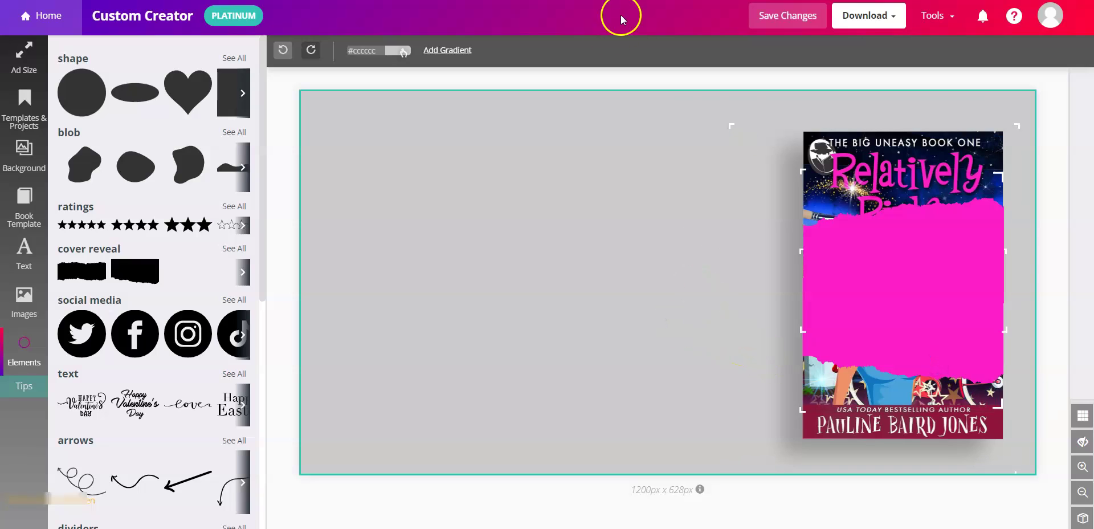
click(611, 31)
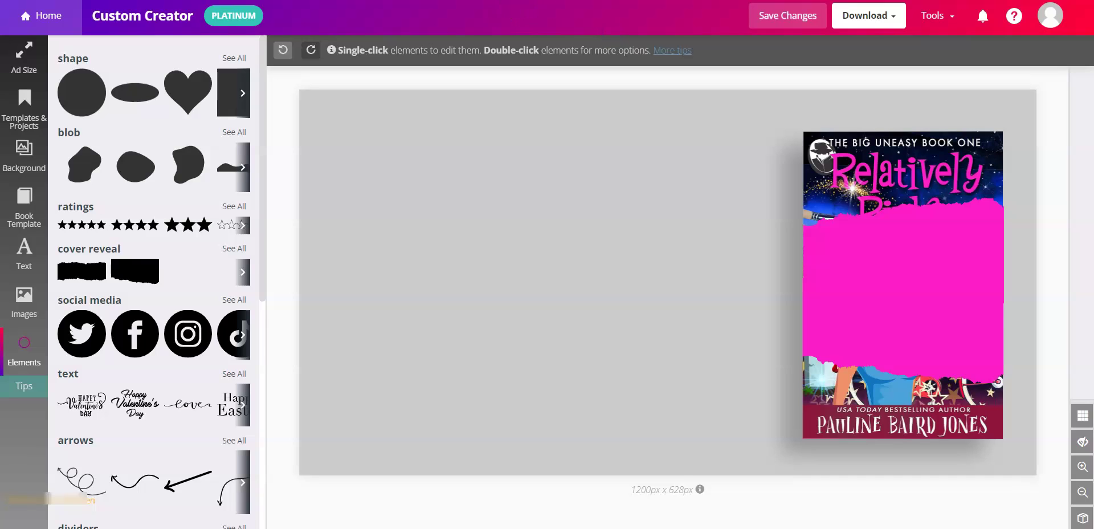
Add a Dead Spaces tablet mockup and enlarge it slightly with the Size slider.
click(26, 199)
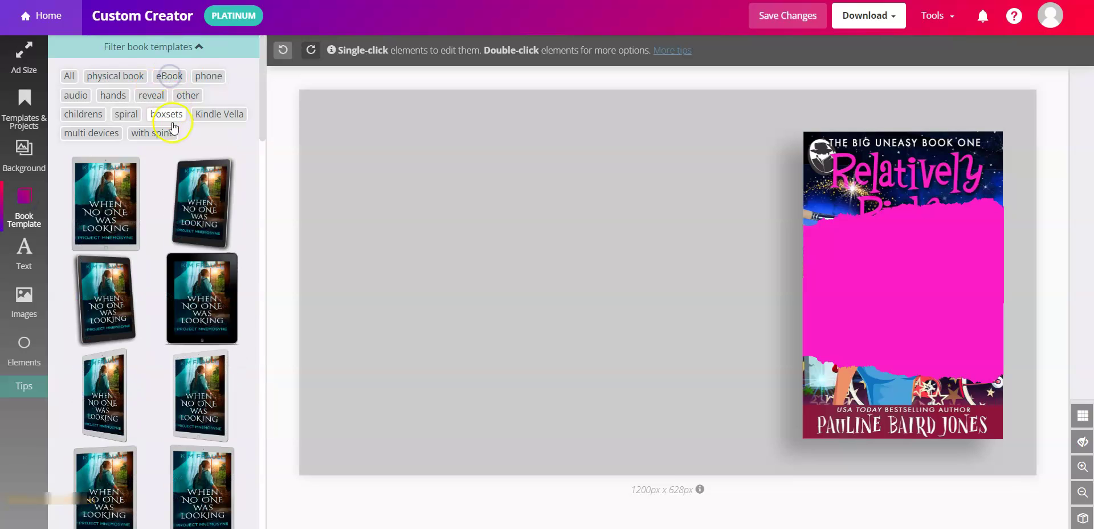
click(116, 197)
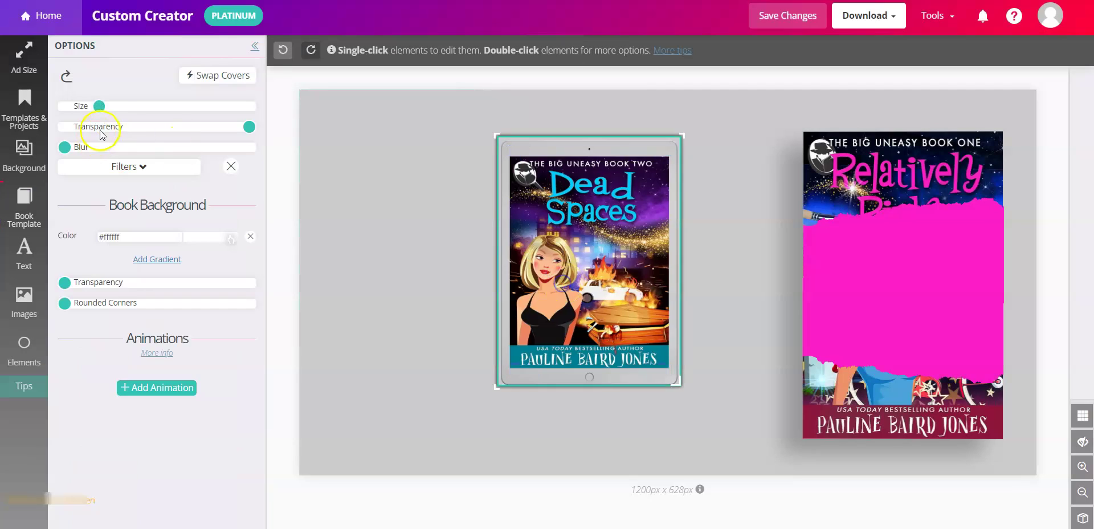
drag(100, 105, 109, 105)
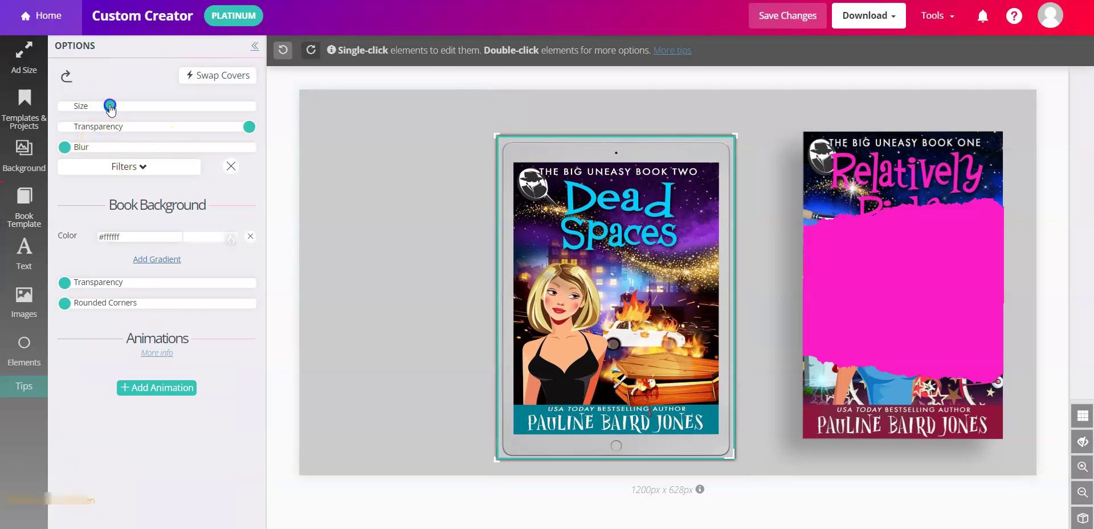
click(20, 349)
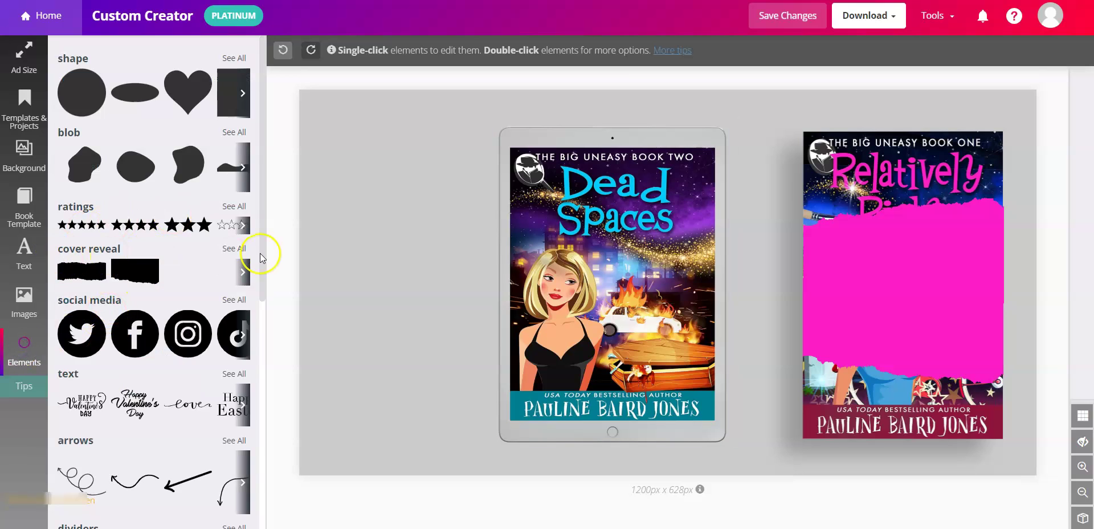
Place the first cover reveal torn shape on the tablet and raise the pink shape higher.
click(228, 249)
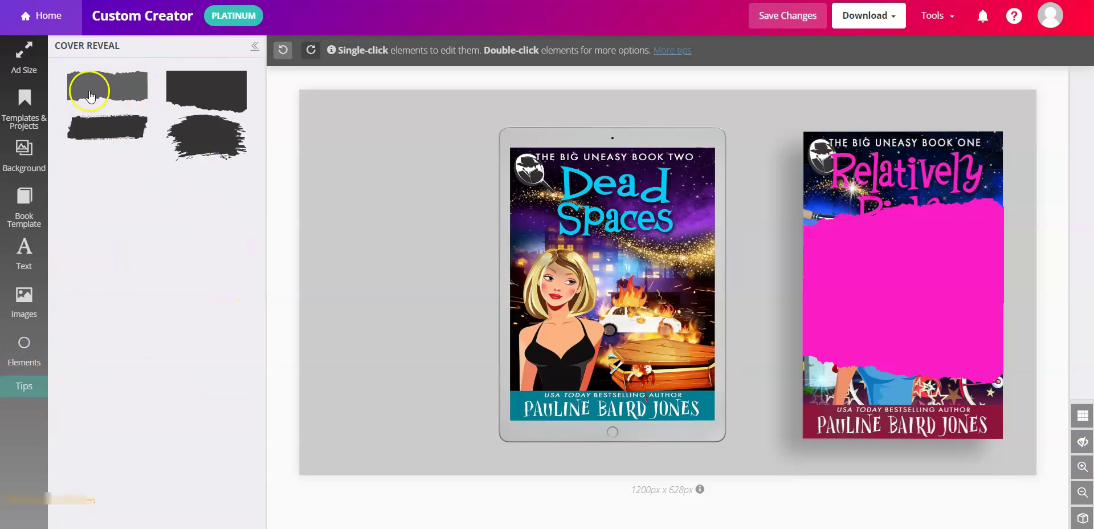
click(98, 85)
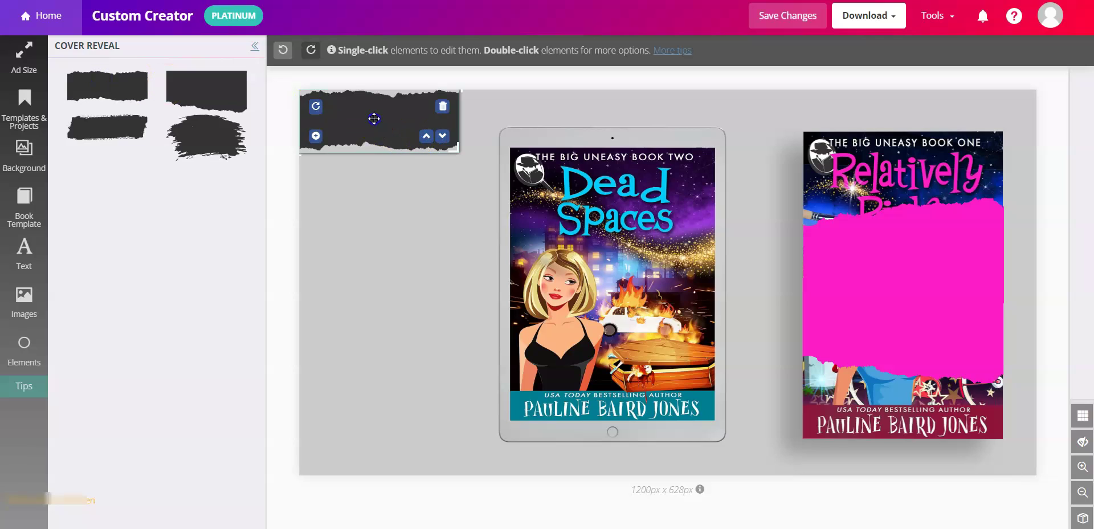
drag(375, 118, 548, 232)
click(921, 263)
drag(921, 264, 893, 238)
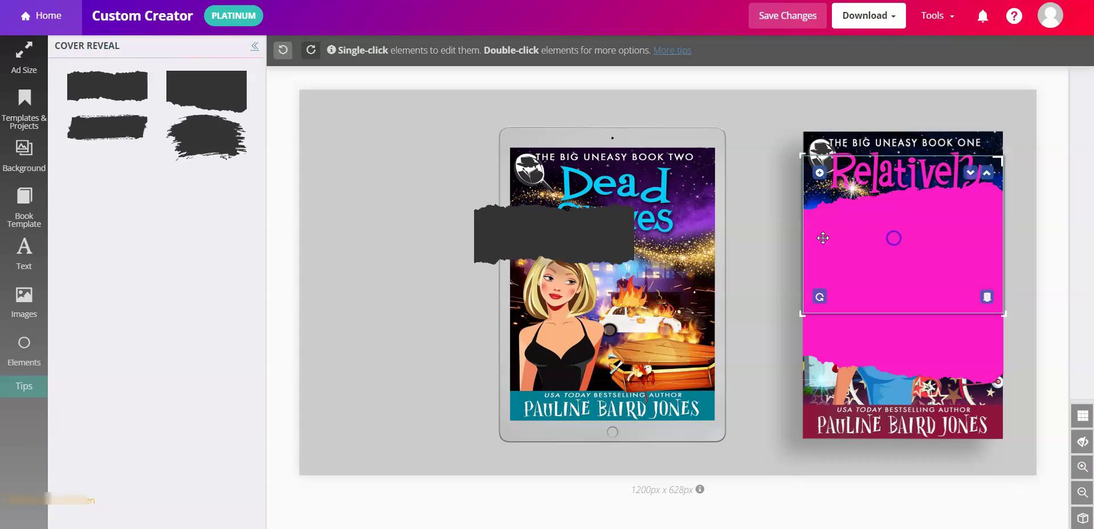
Color the tablet's torn shape purple (#7e24b7) sampled from the cover.
click(520, 225)
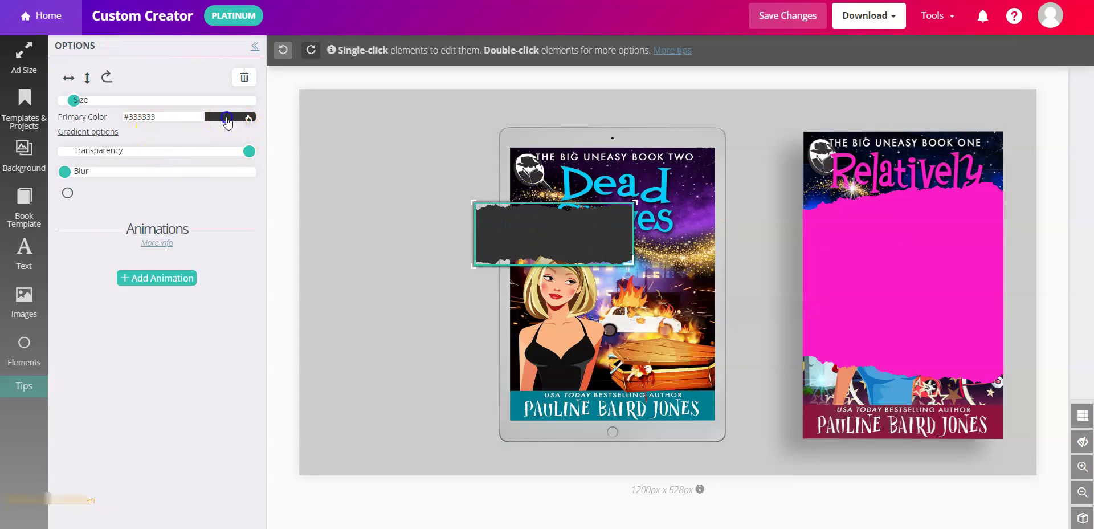
click(227, 119)
click(217, 225)
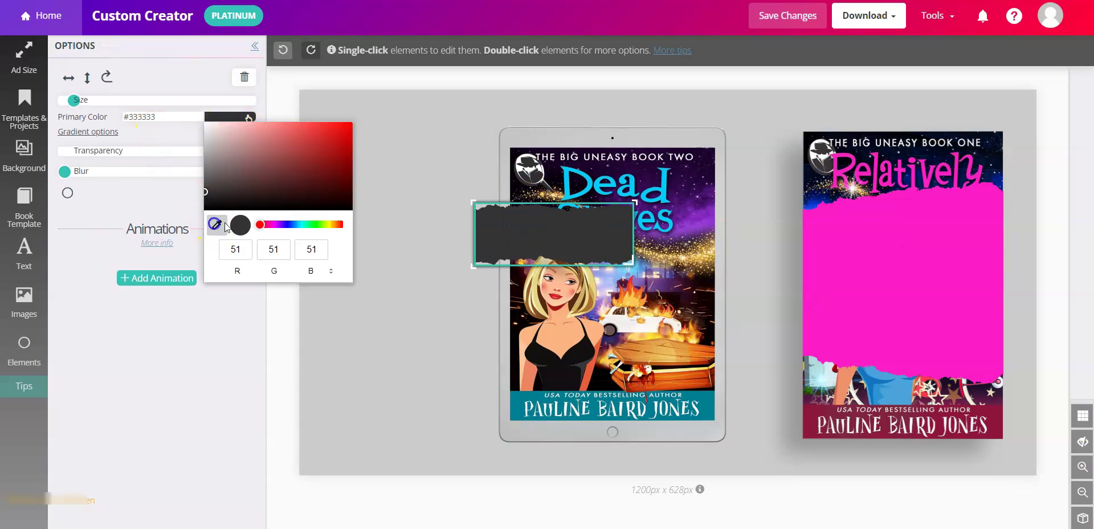
click(689, 215)
Resize the purple shape to fit the tablet cover and move it just above the author name.
drag(561, 239, 566, 263)
drag(668, 287, 692, 288)
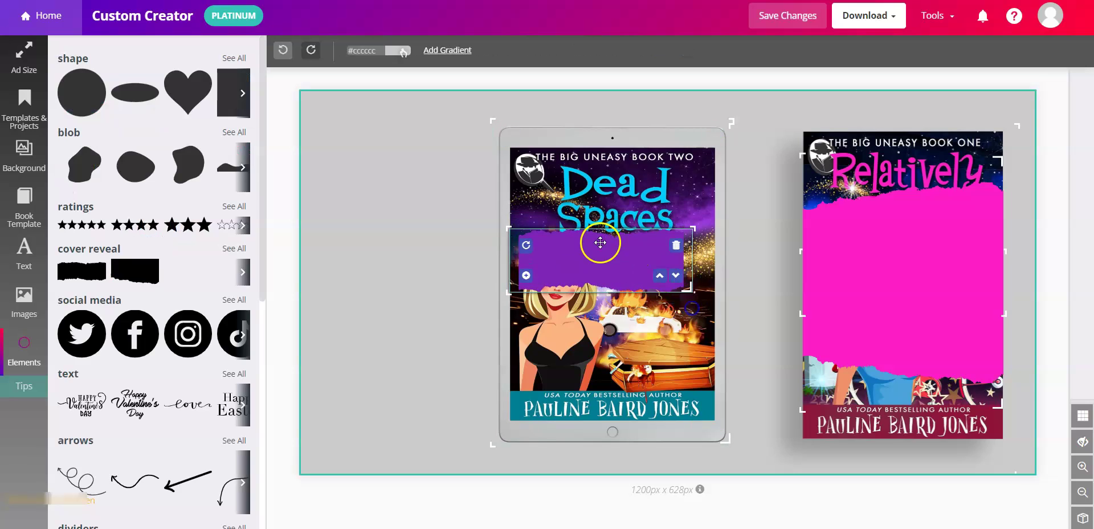
click(507, 233)
drag(75, 101, 79, 104)
click(722, 318)
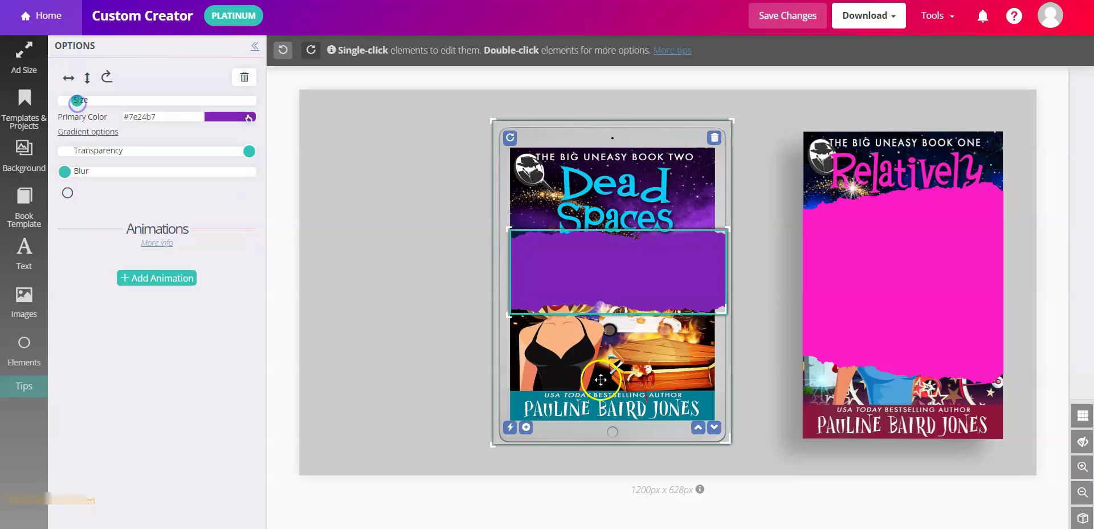
click(721, 312)
drag(724, 313, 711, 308)
drag(666, 282, 665, 366)
Duplicate the purple torn shape and place the copy above the first on the tablet cover.
click(785, 189)
click(627, 92)
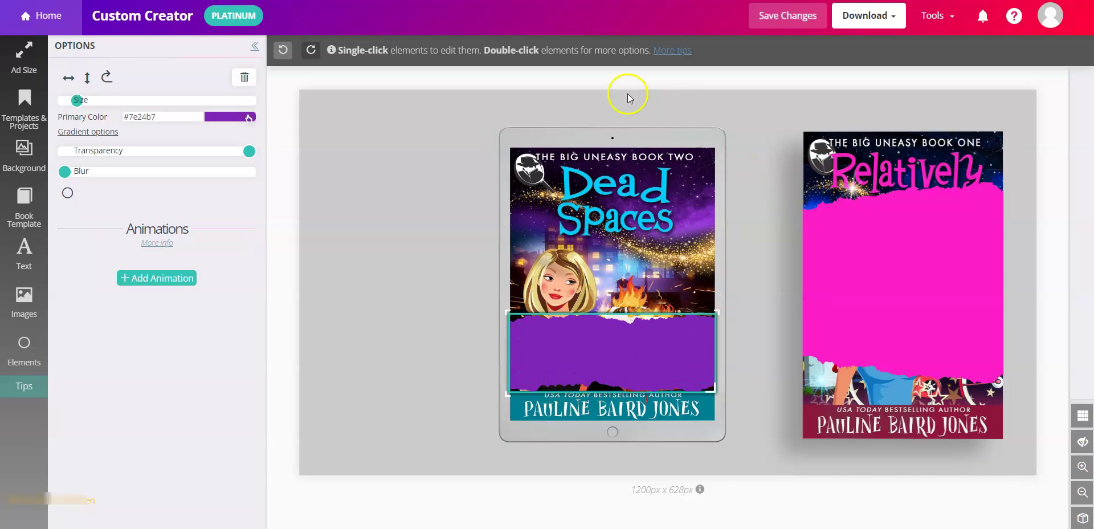
click(530, 359)
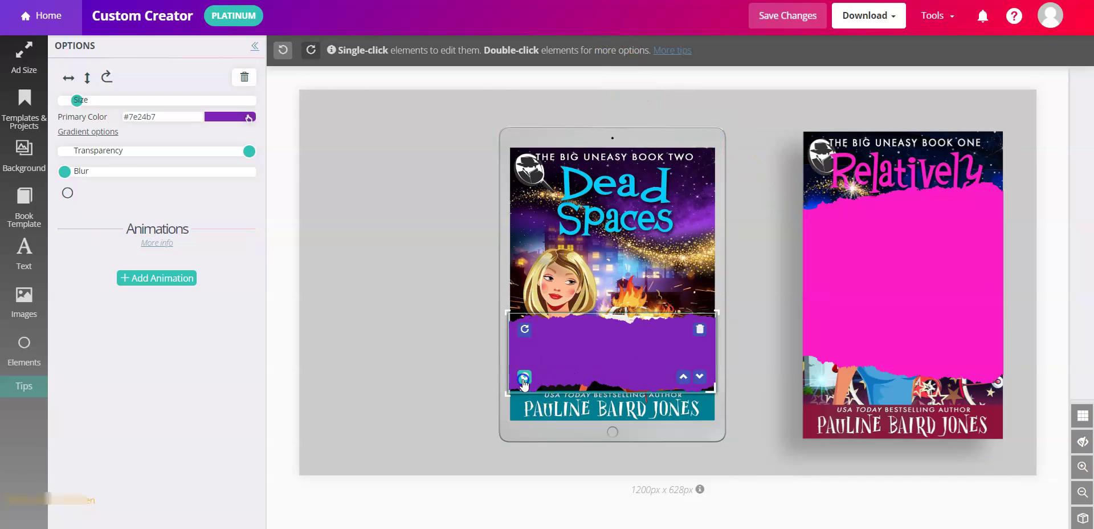
click(523, 377)
drag(454, 144, 645, 289)
click(768, 337)
click(642, 63)
click(650, 300)
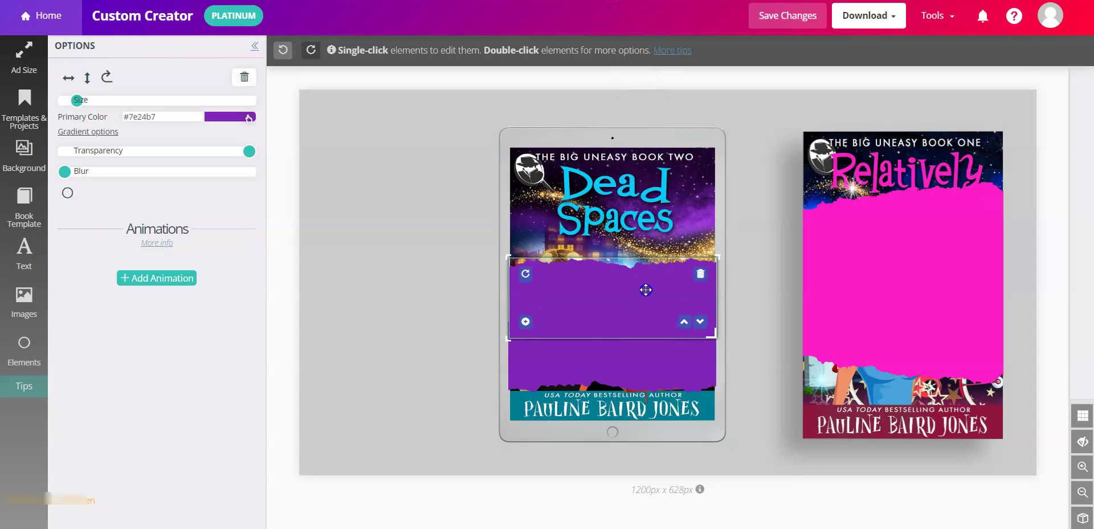
click(21, 344)
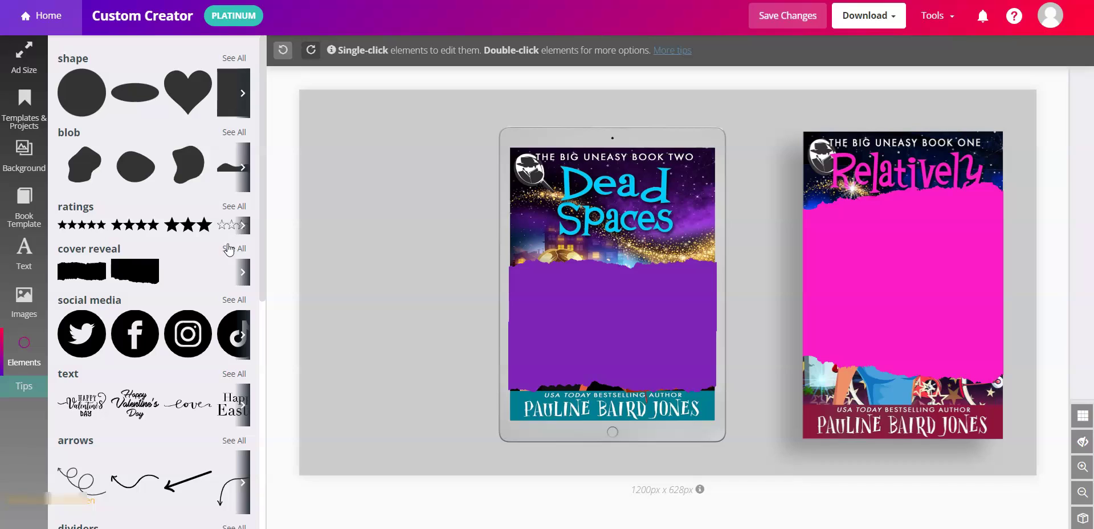
Give the upper tablet torn shape a purple-to-cyan gradient, sampling cyan #00cdfe from the Dead title.
click(590, 285)
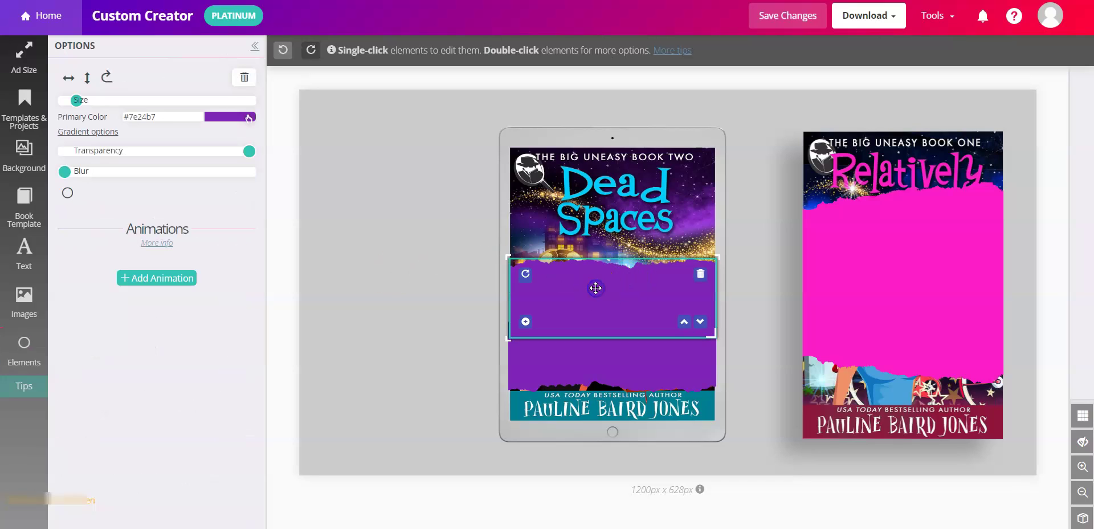
click(90, 133)
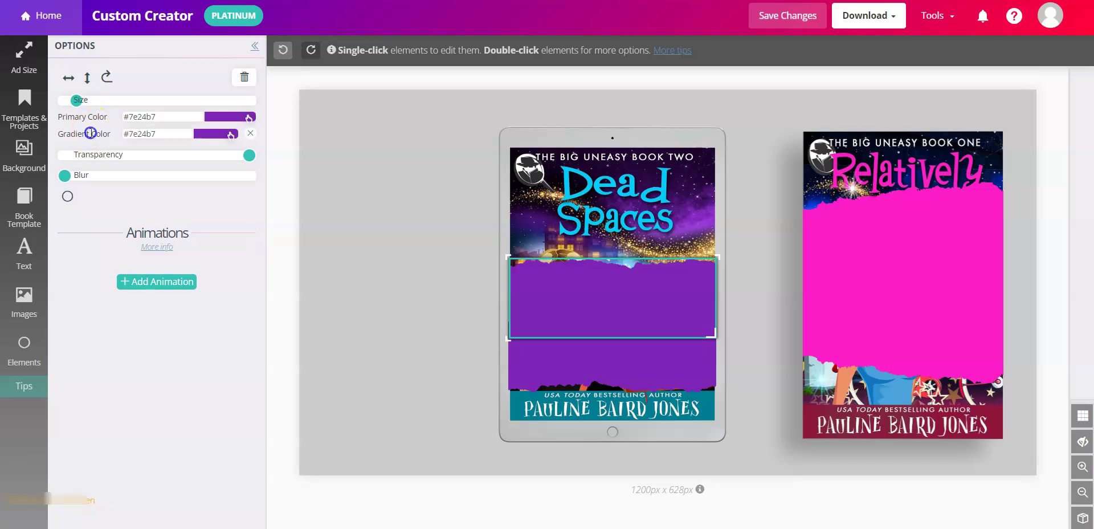
click(216, 134)
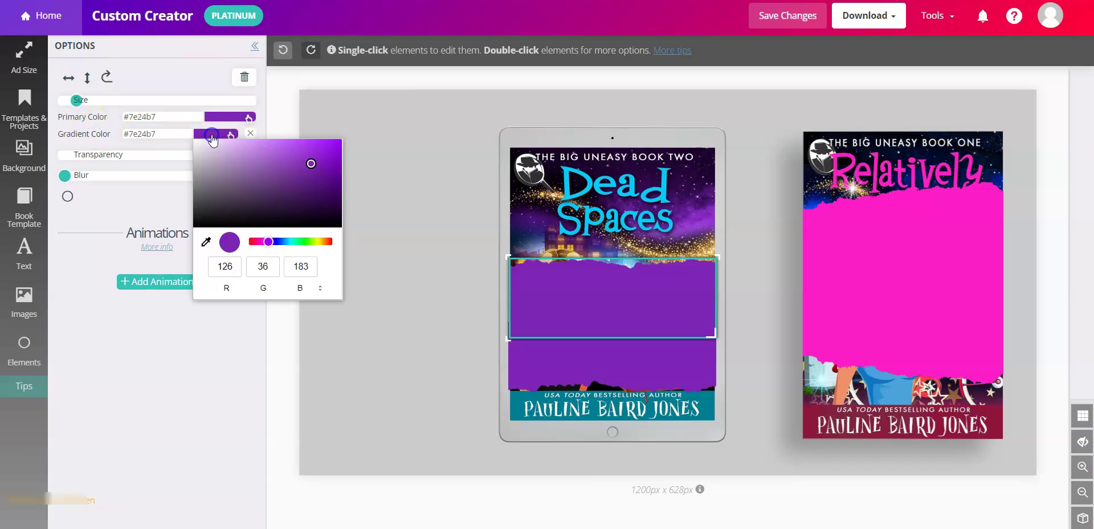
click(206, 242)
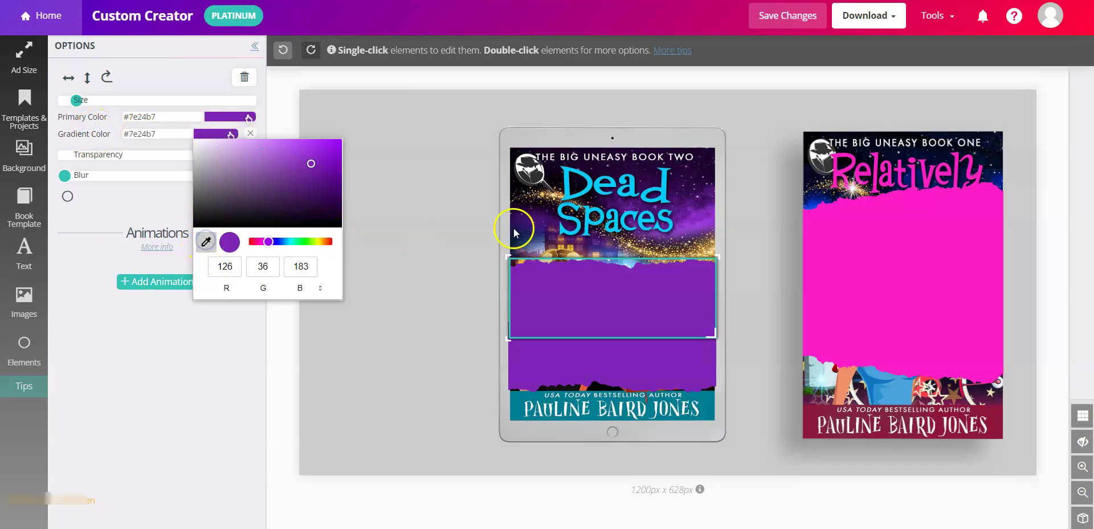
click(566, 184)
click(400, 205)
Duplicate the gradient shape: solid purple one to the canvas's left edge, gradient copy onto the tablet.
click(524, 316)
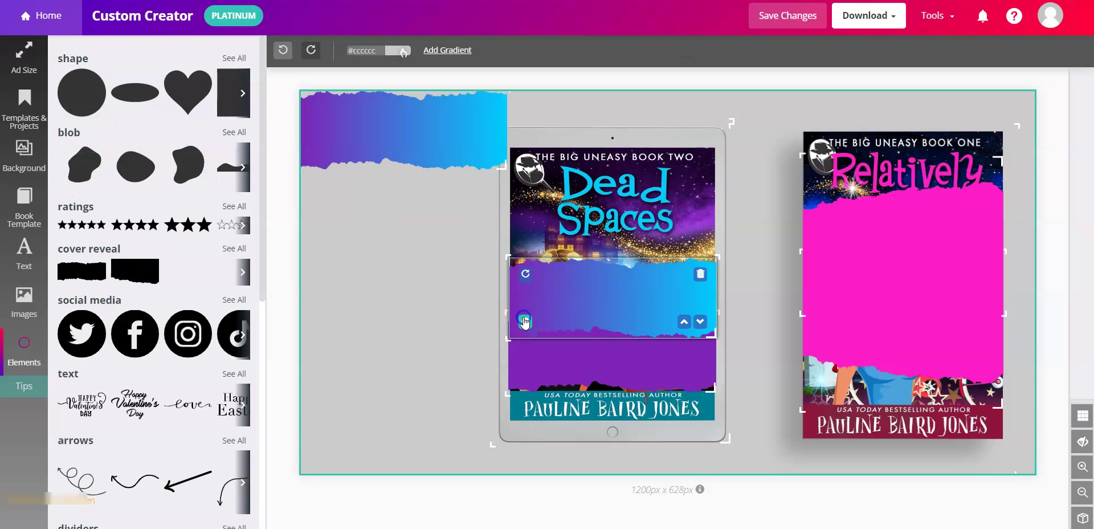
drag(610, 384, 354, 337)
drag(343, 97, 552, 317)
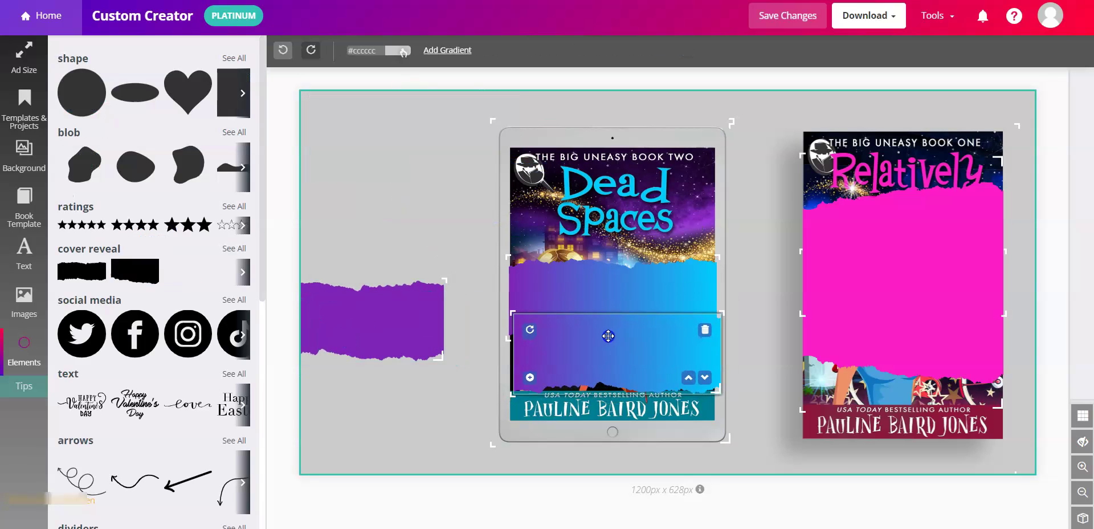
click(587, 23)
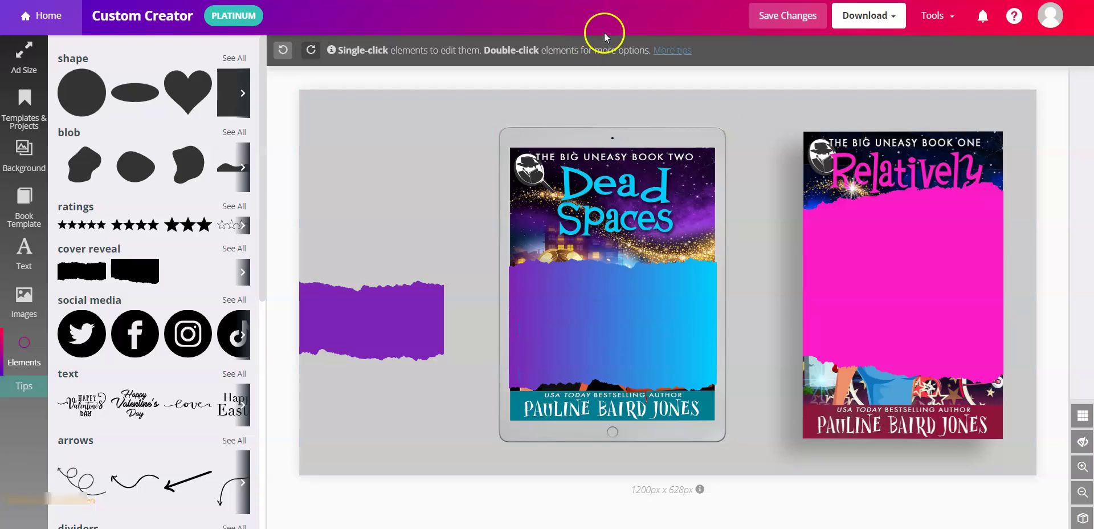
Nudge the gradient torn shape slightly up and right and keep its purple-to-cyan gradient fill.
click(674, 296)
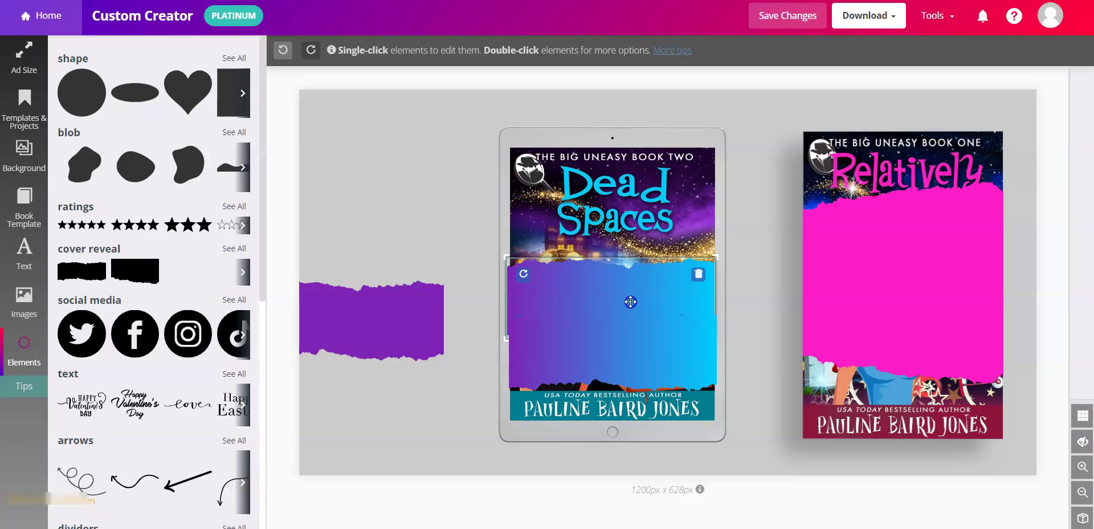
drag(630, 301, 634, 299)
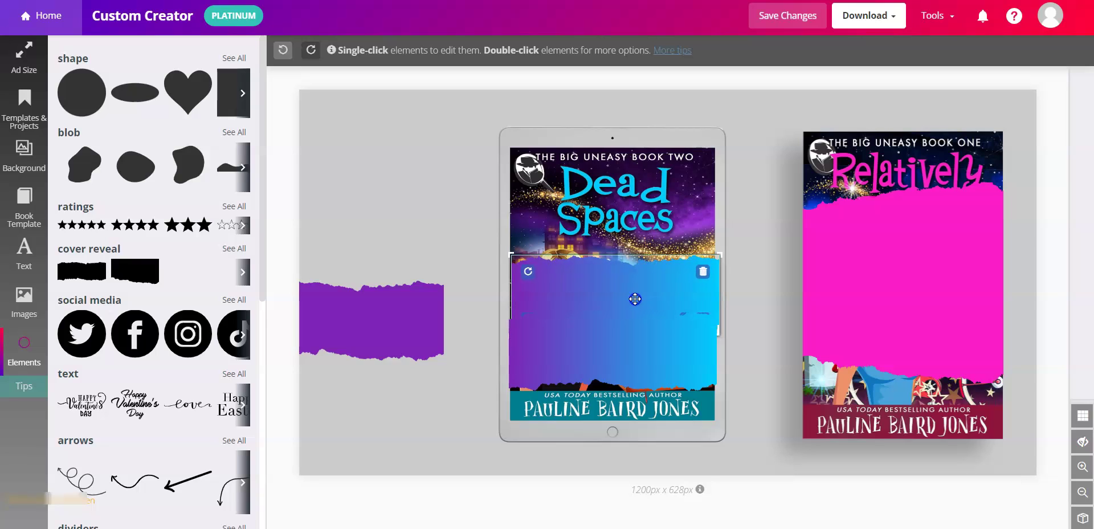
double_click(634, 299)
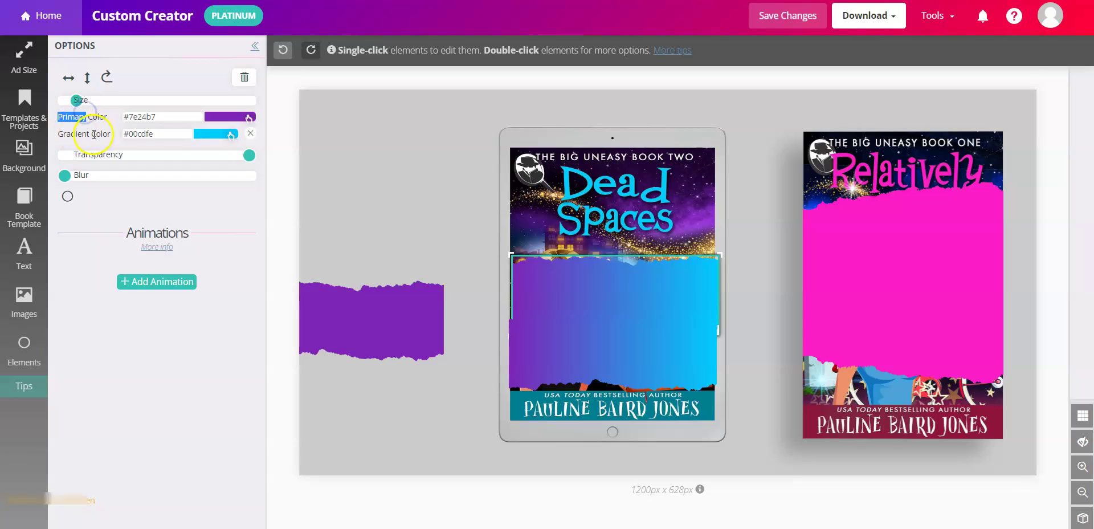
click(251, 137)
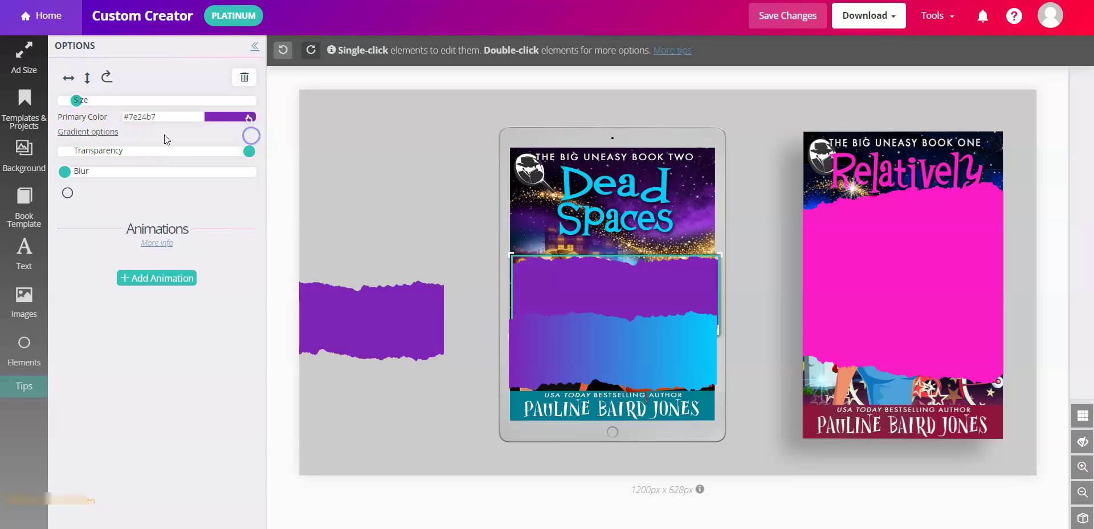
click(92, 133)
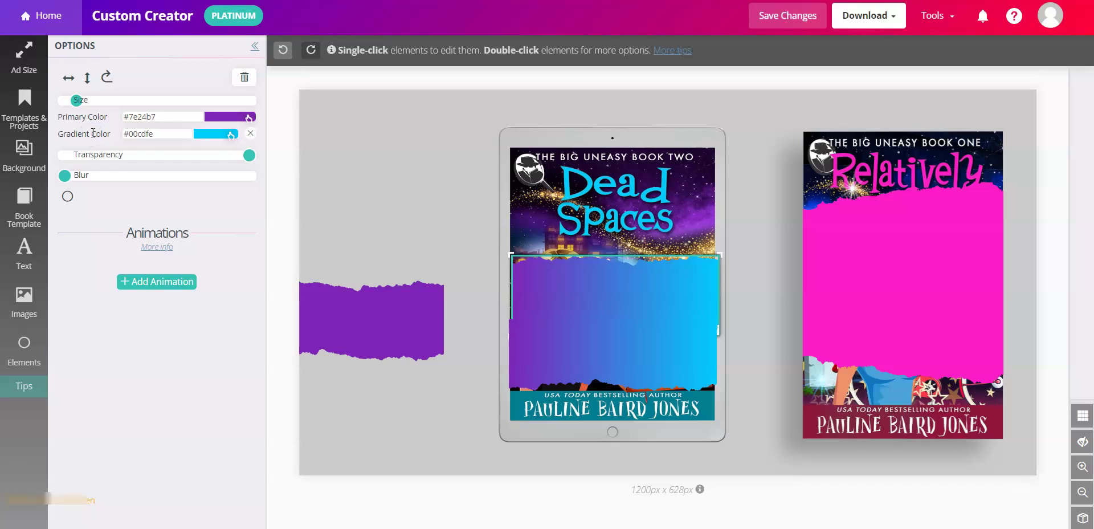